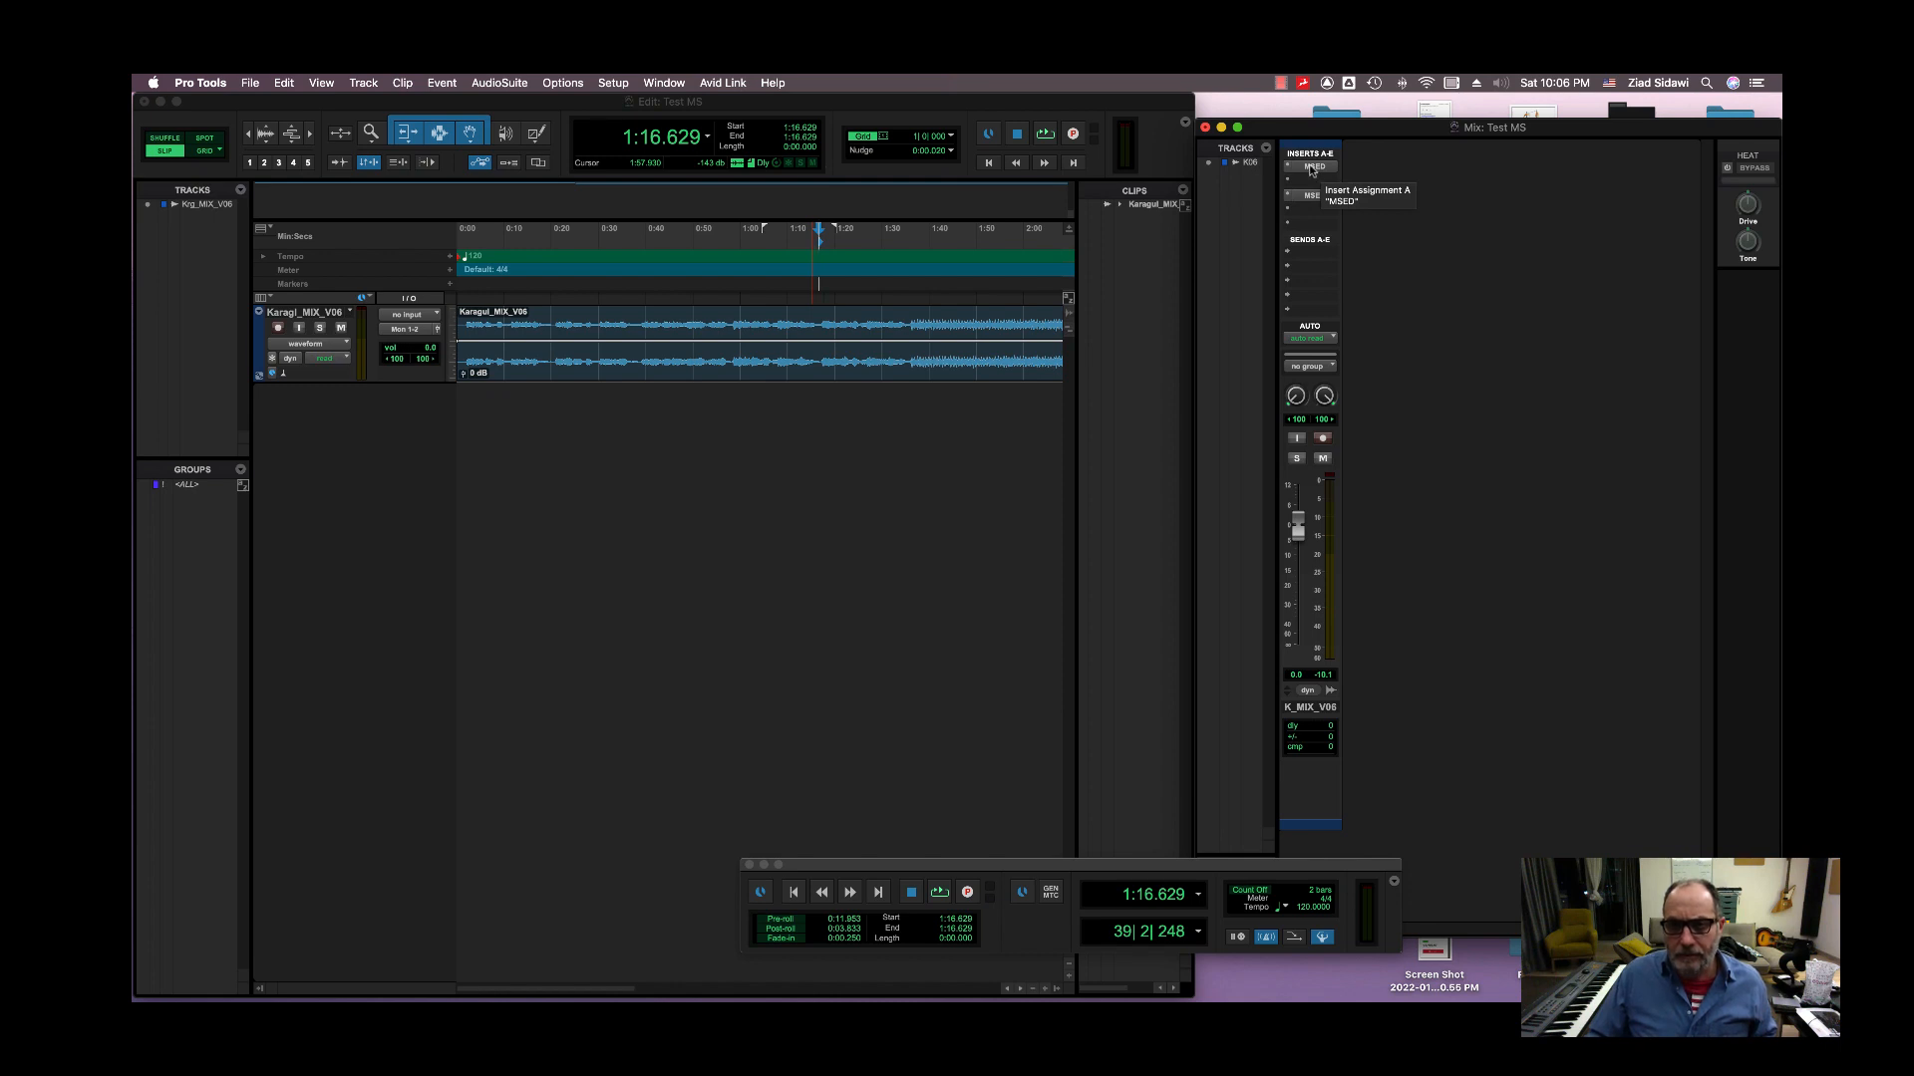
Step: Set the first MSED insert on the mix track to Encode mode and close its window
left_click(1312, 168)
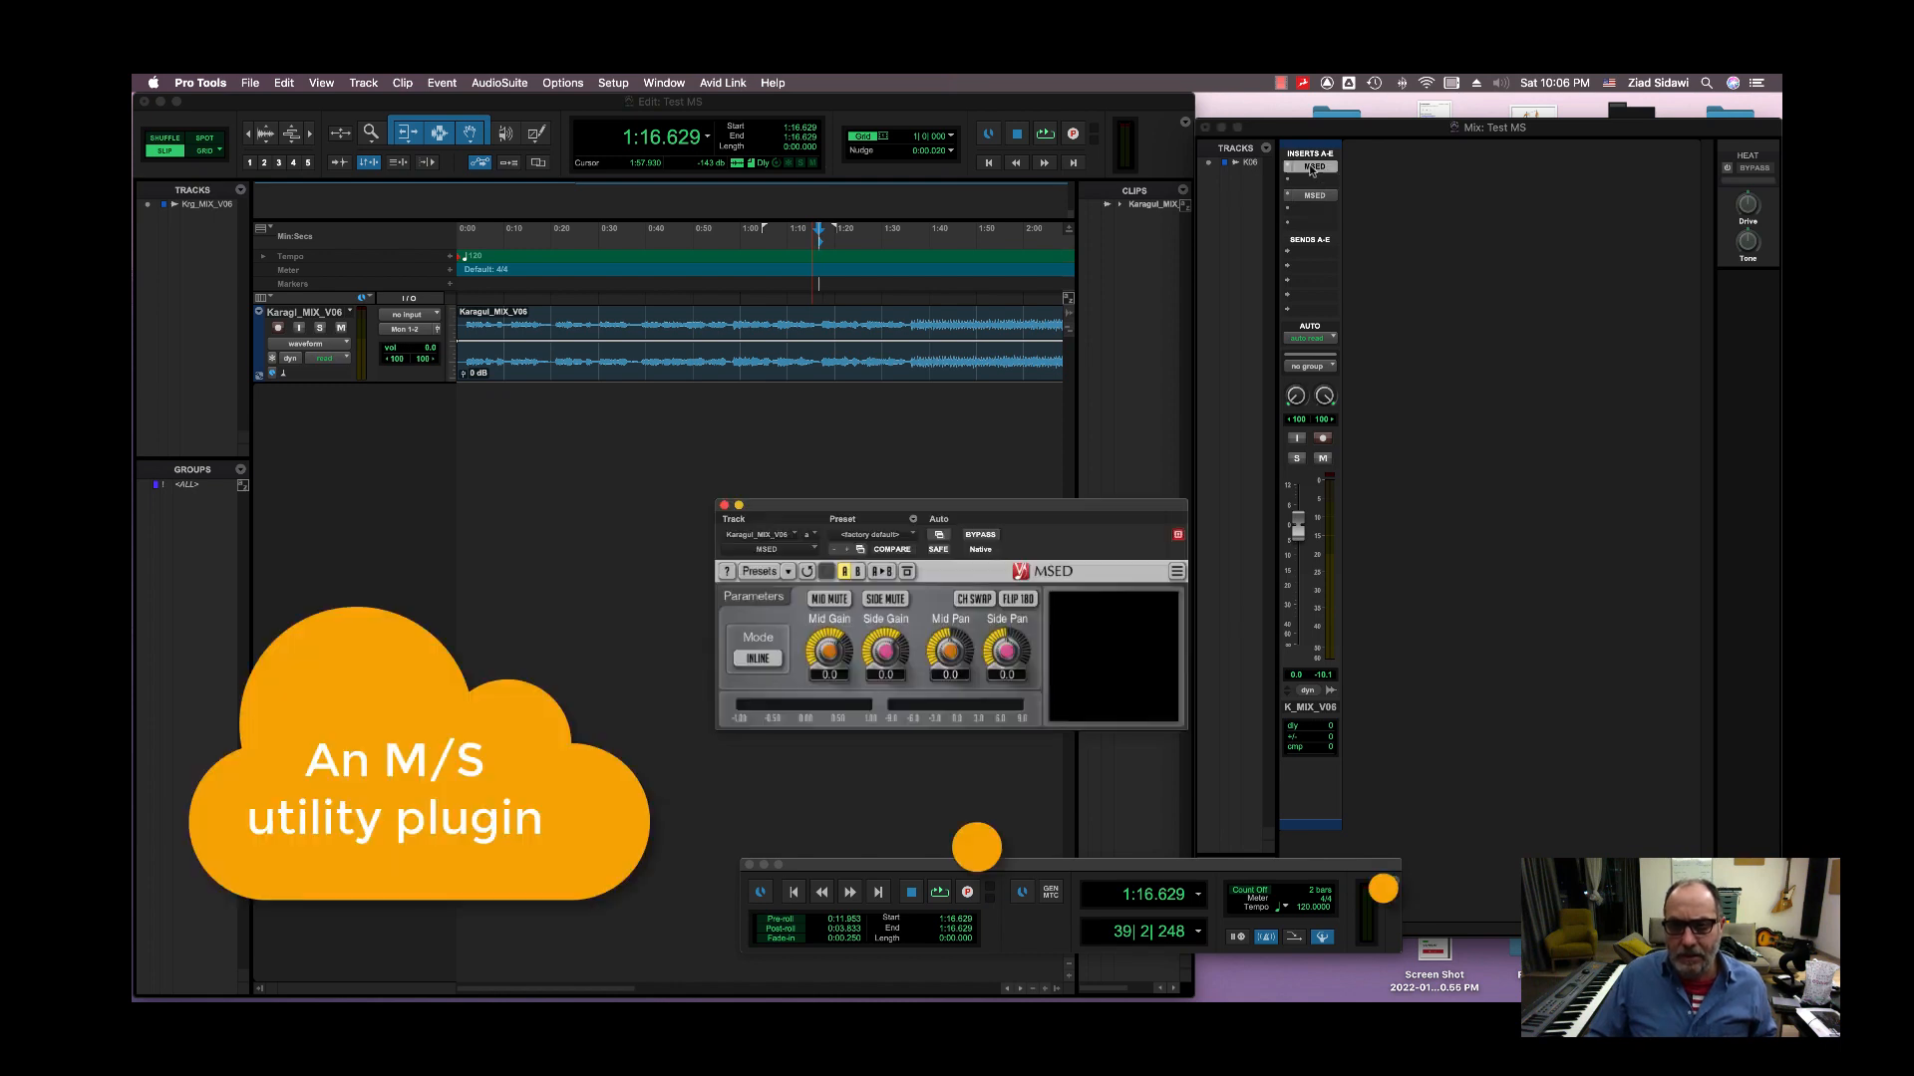
left_click(759, 659)
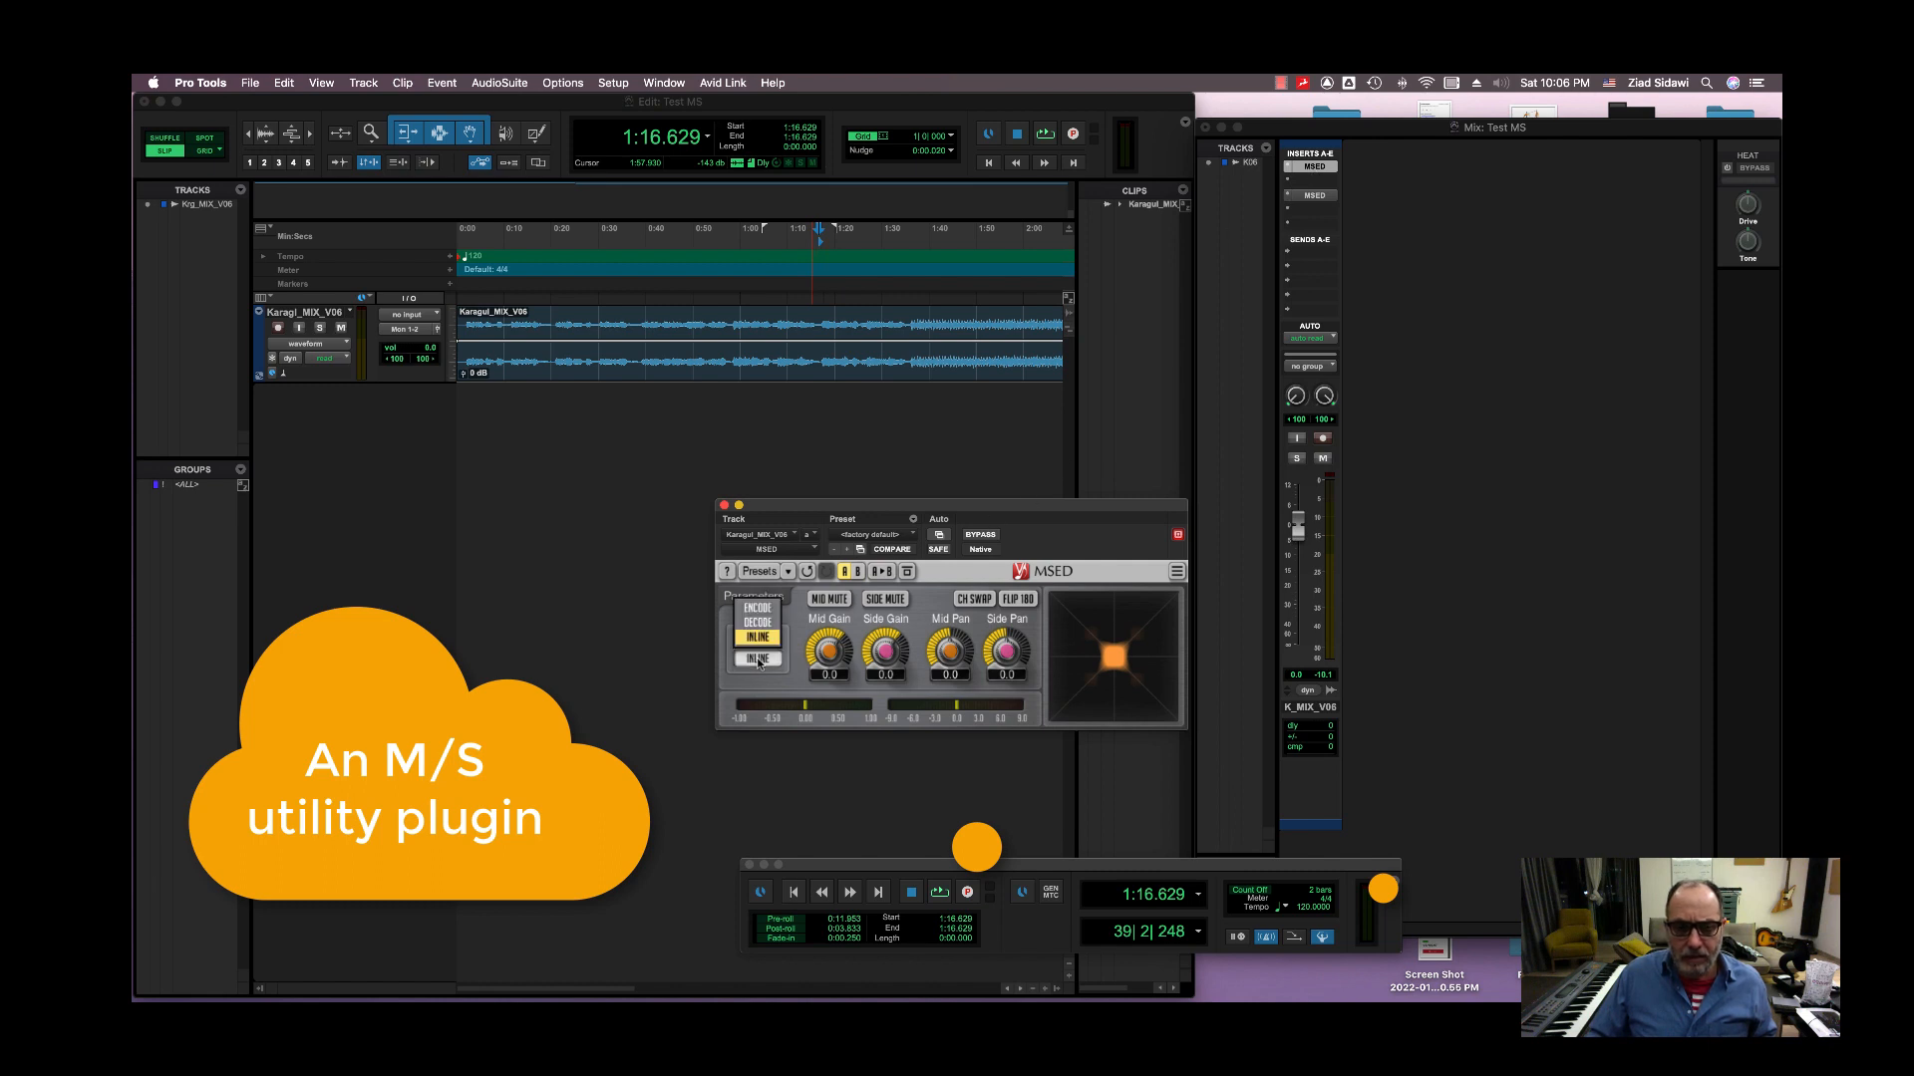
left_click(759, 609)
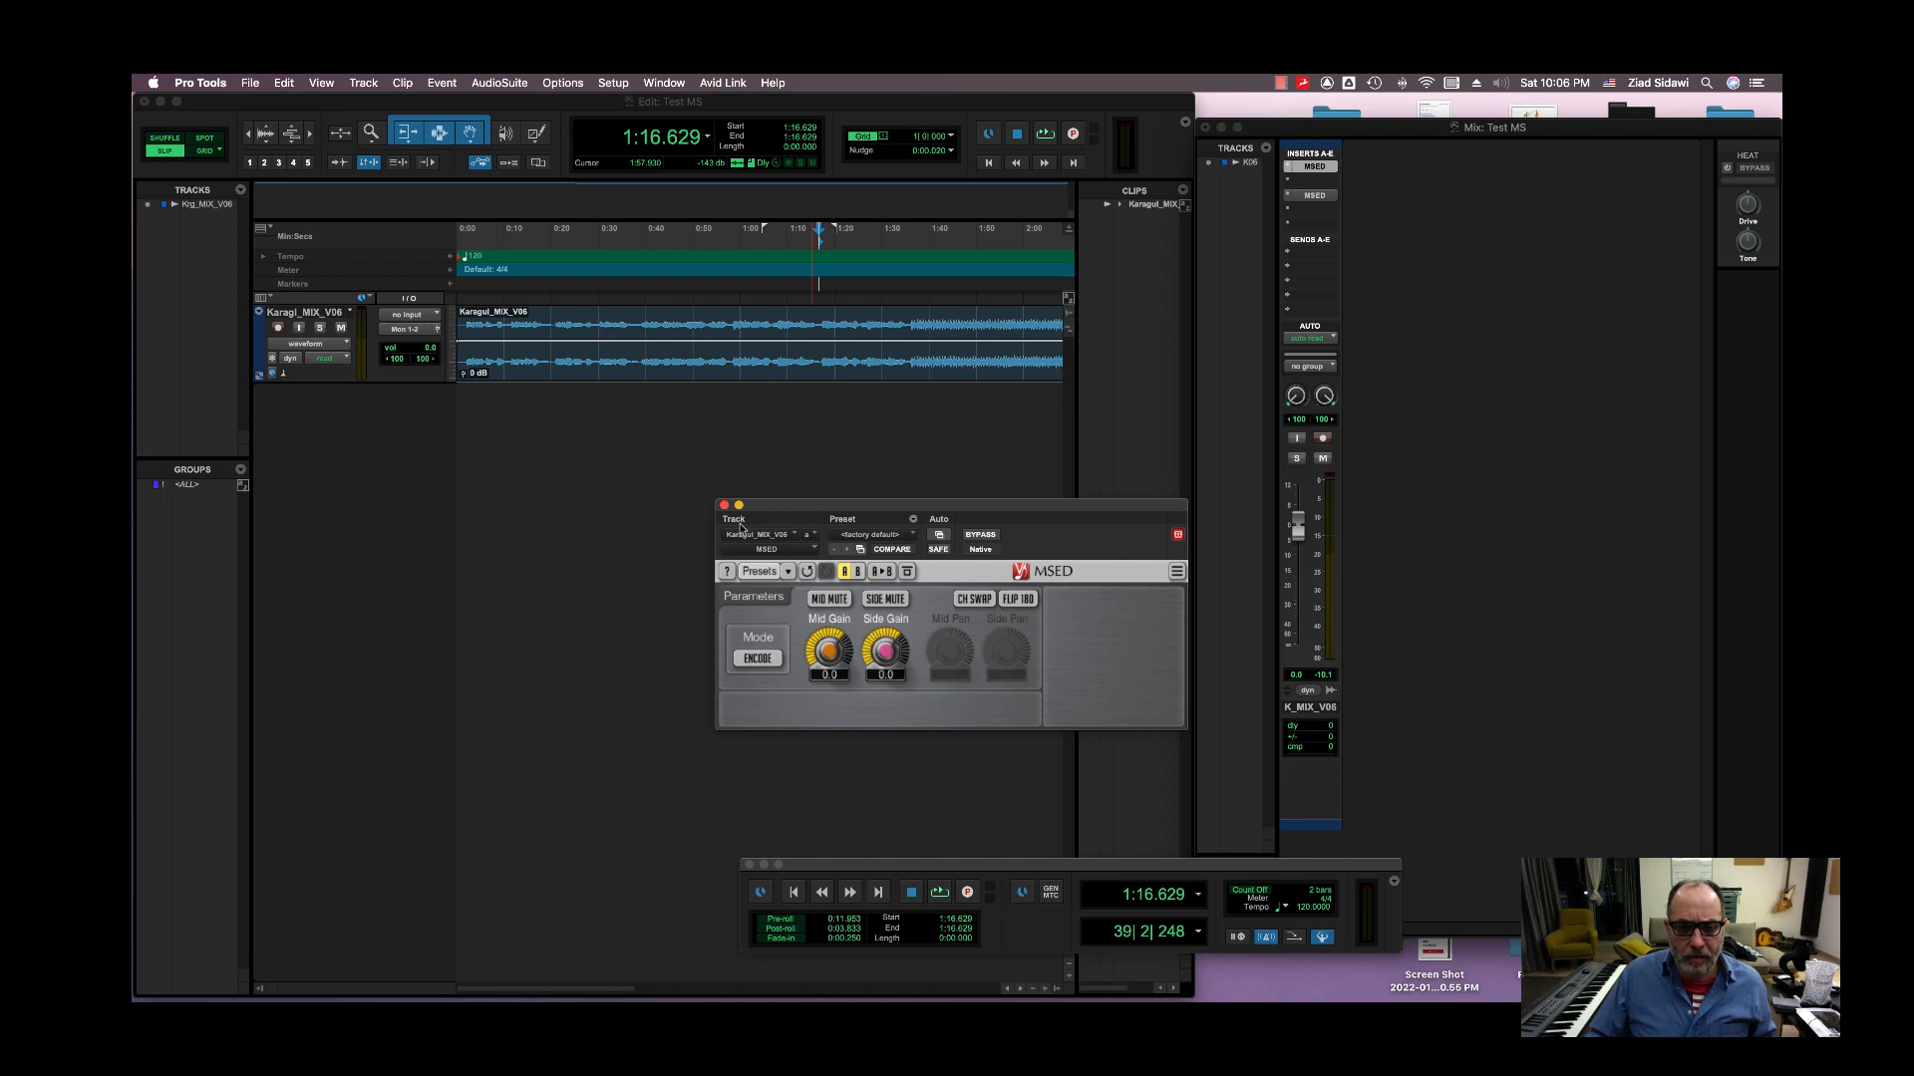
left_click(723, 507)
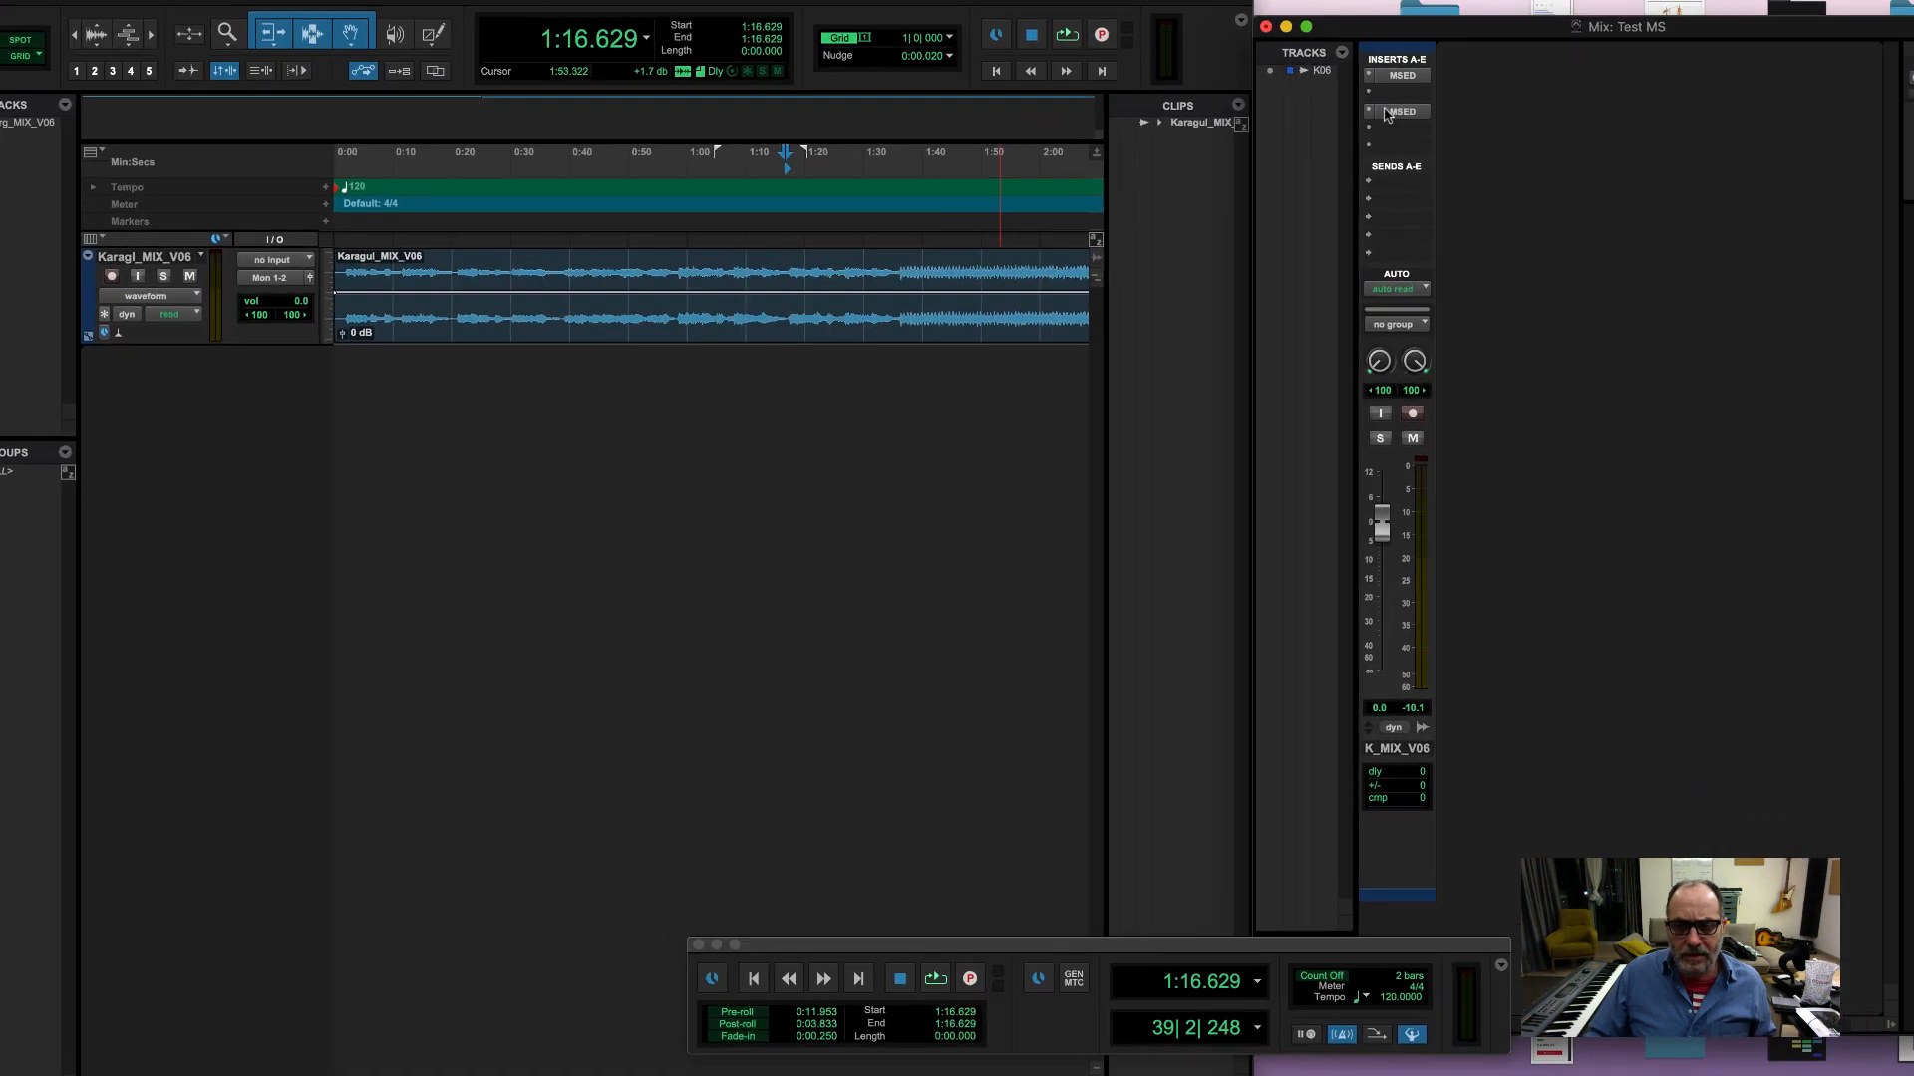
Step: Set the second MSED insert on the mix track to Decode mode and close its window
left_click(1311, 194)
left_click(472, 837)
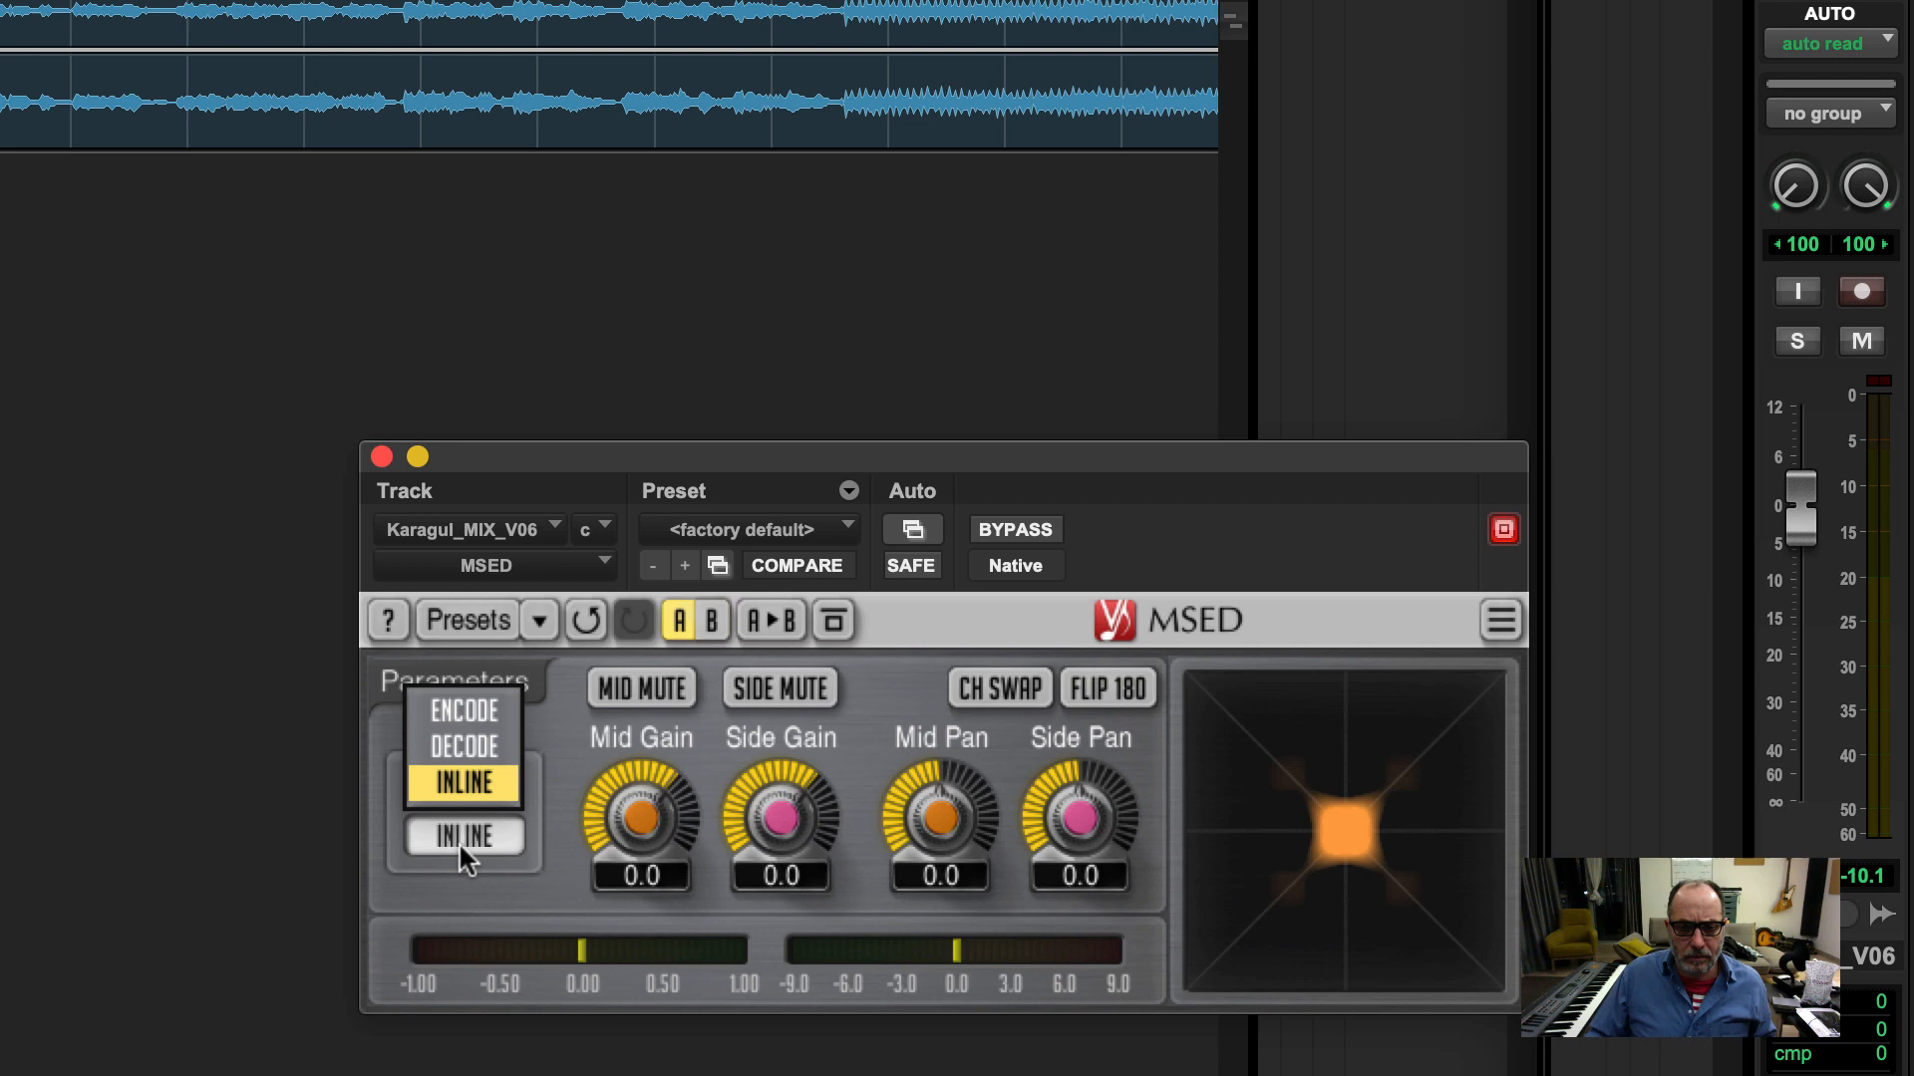
left_click(472, 748)
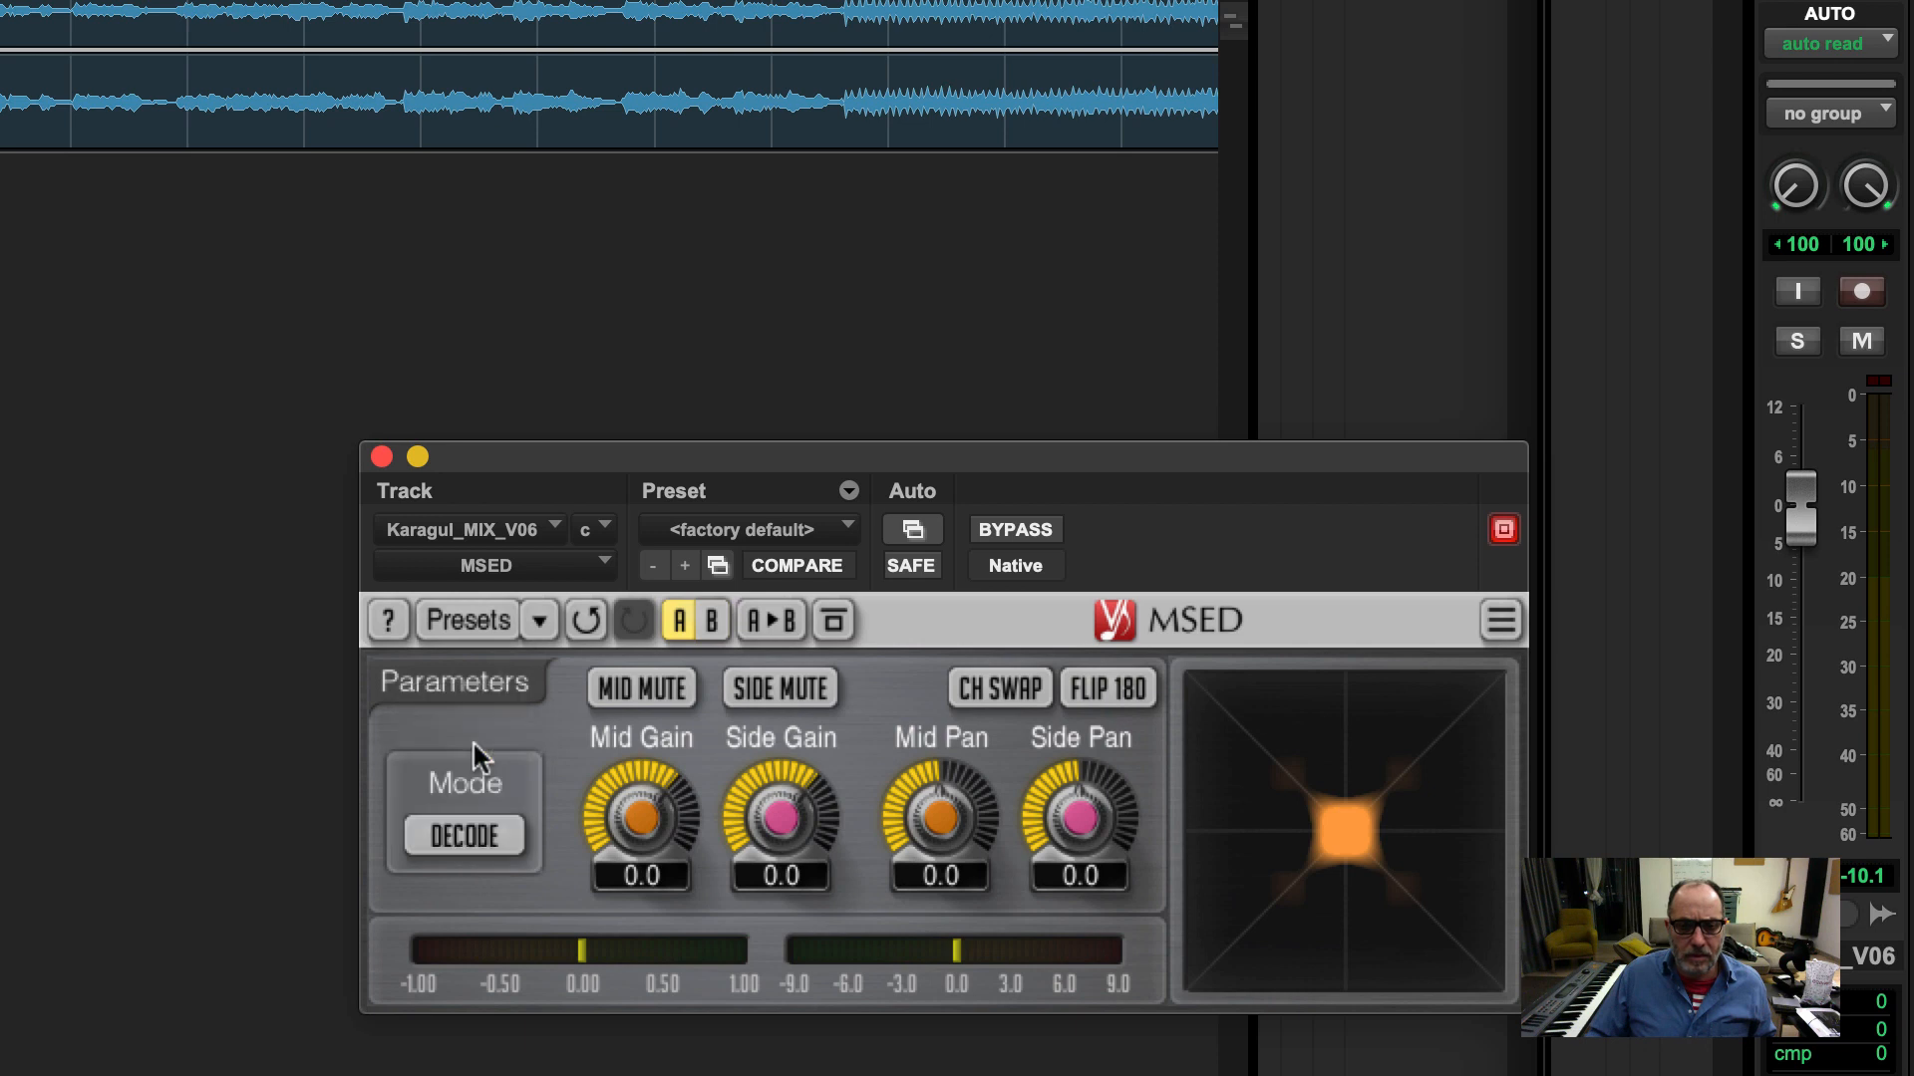
left_click(381, 456)
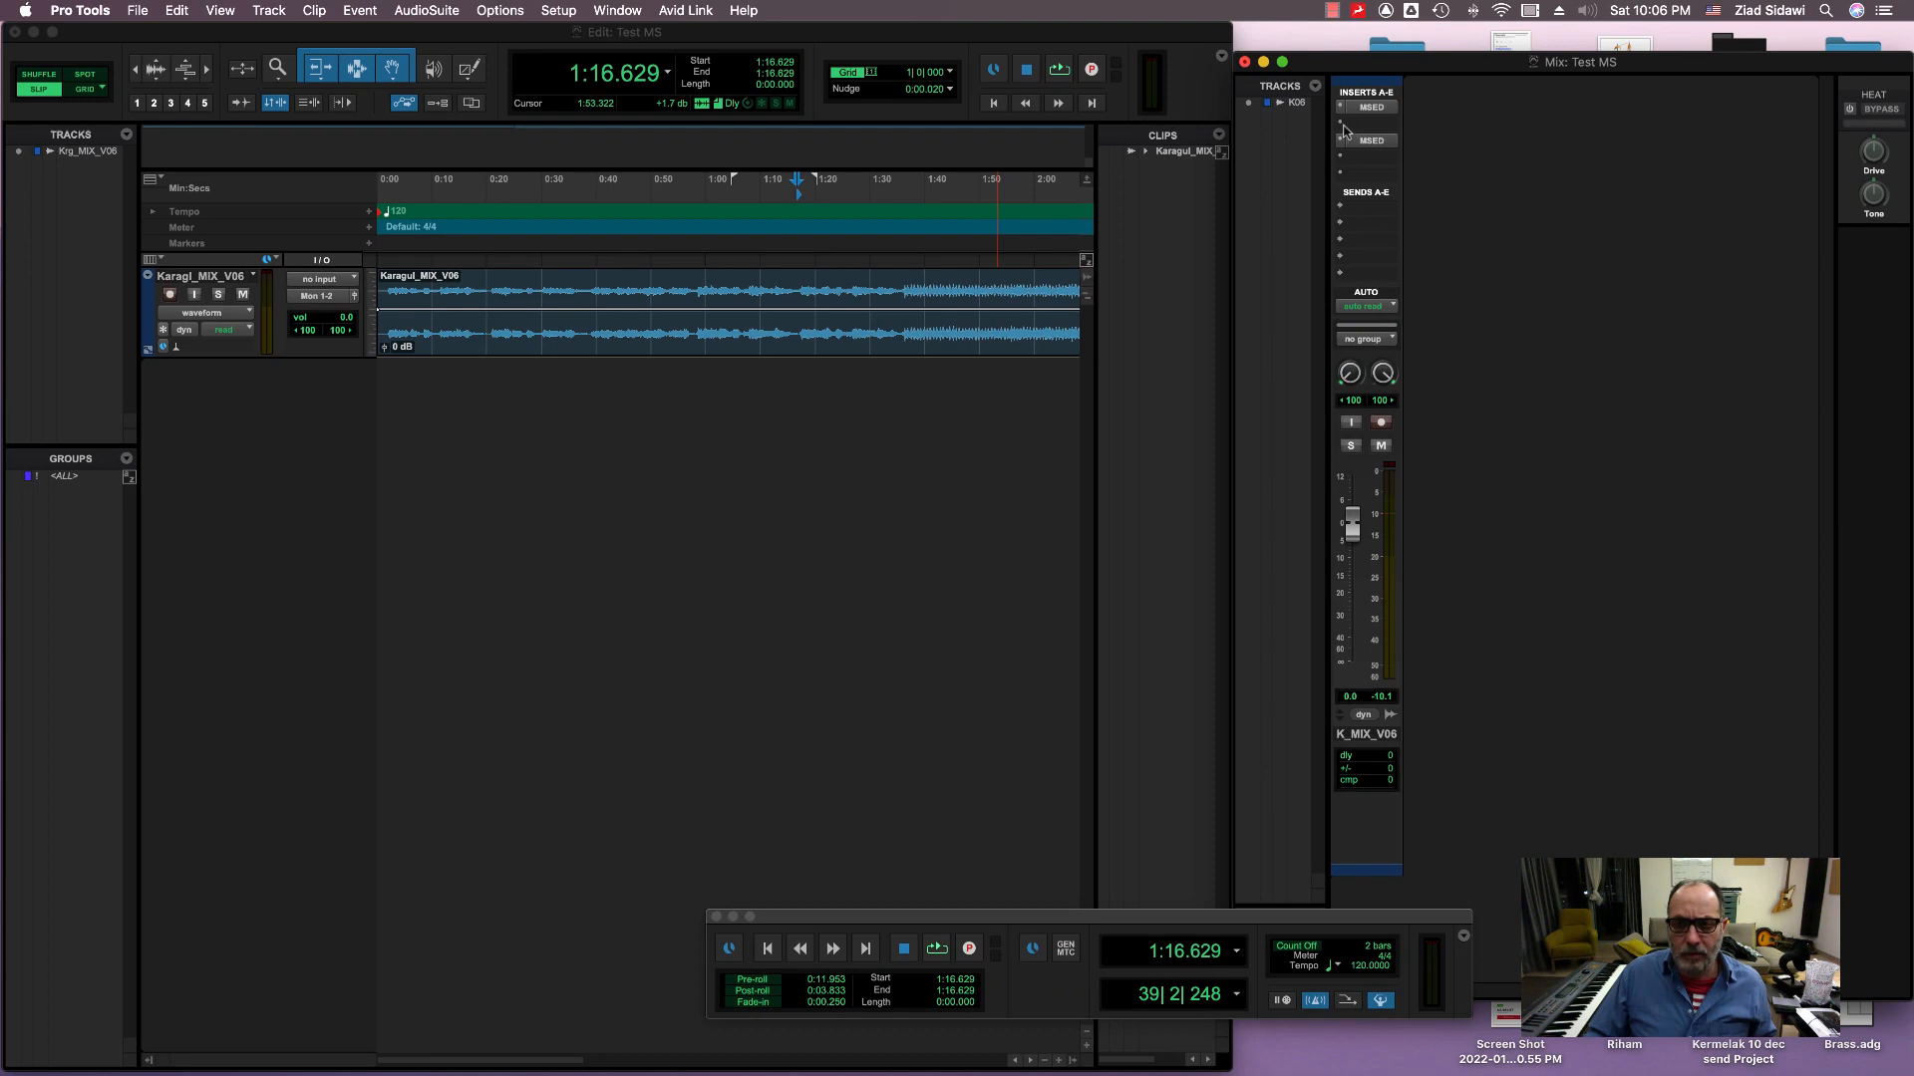
Step: Insert P42 Climax as a multi-mono plug-in between the two MSED inserts, with its left channel selected for editing
left_click(1341, 123)
mouse_move(1384, 145)
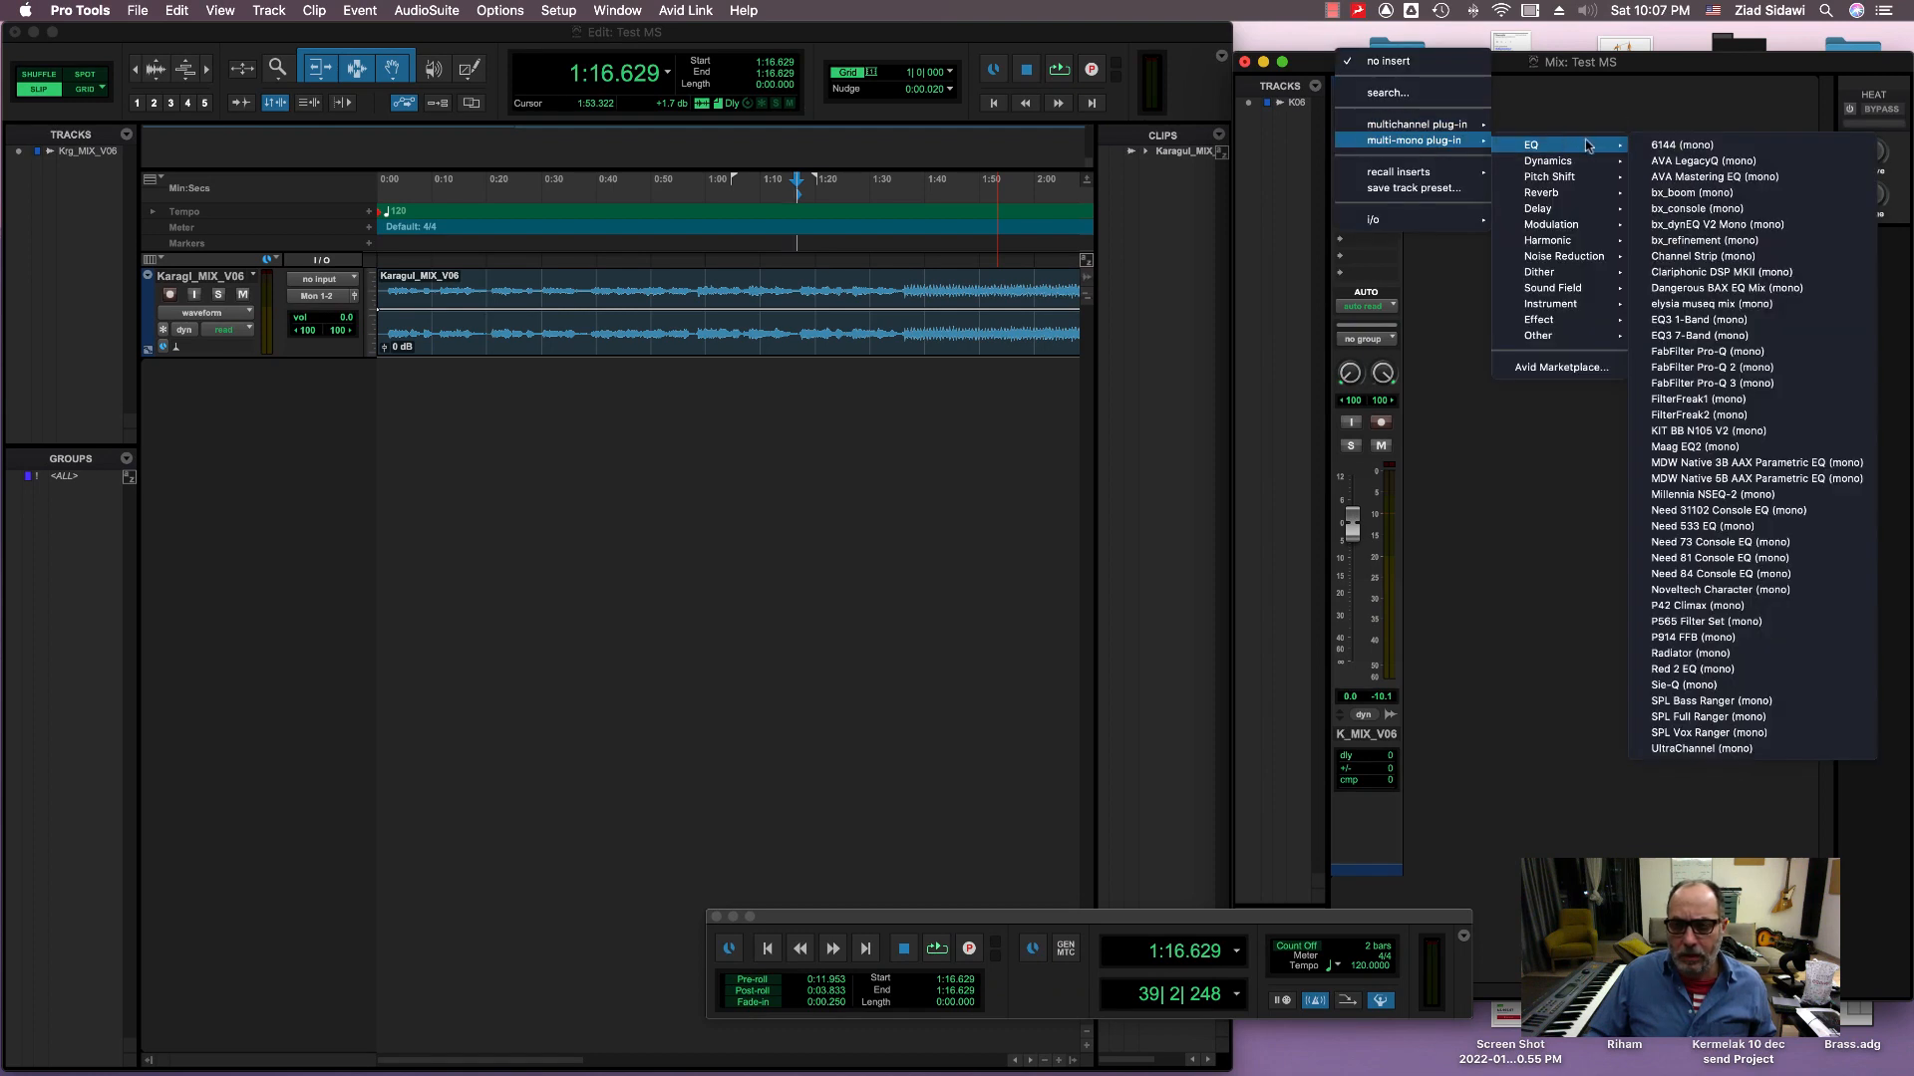
mouse_move(1573, 242)
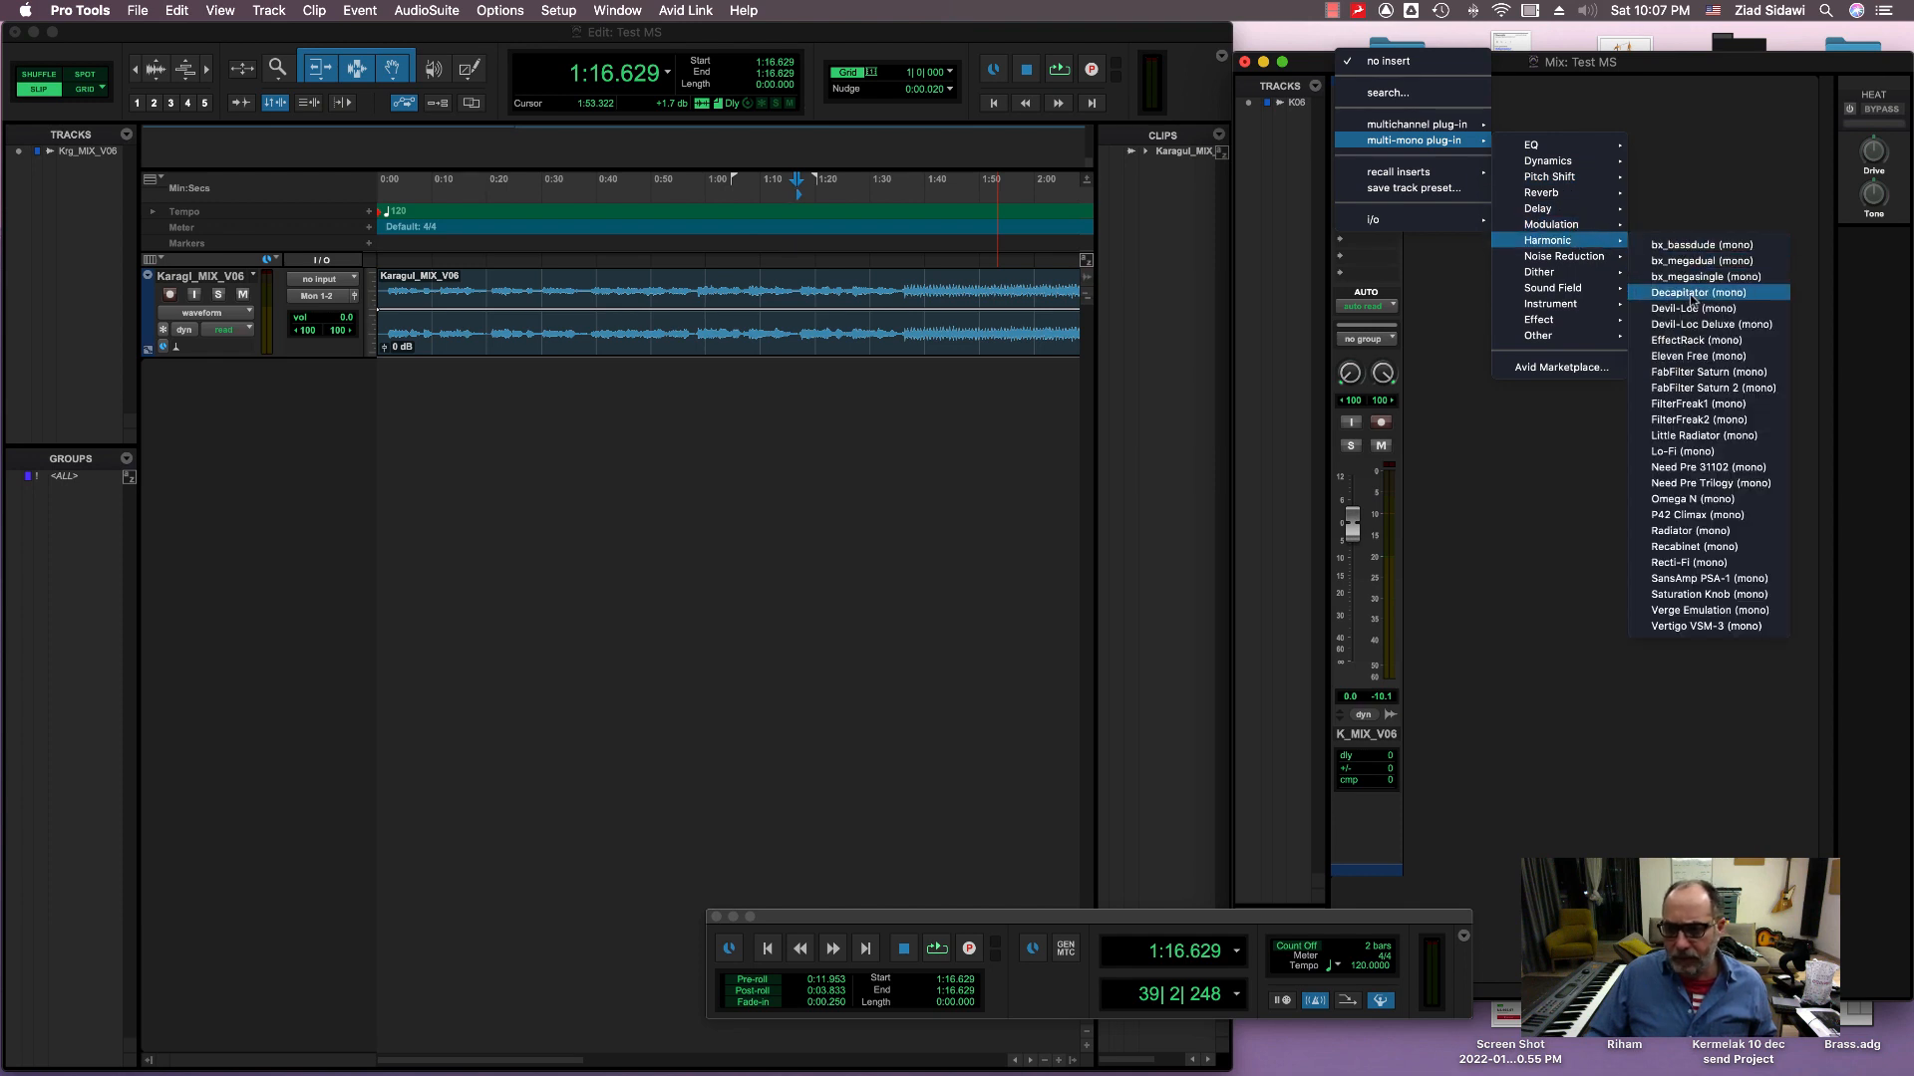
left_click(1697, 515)
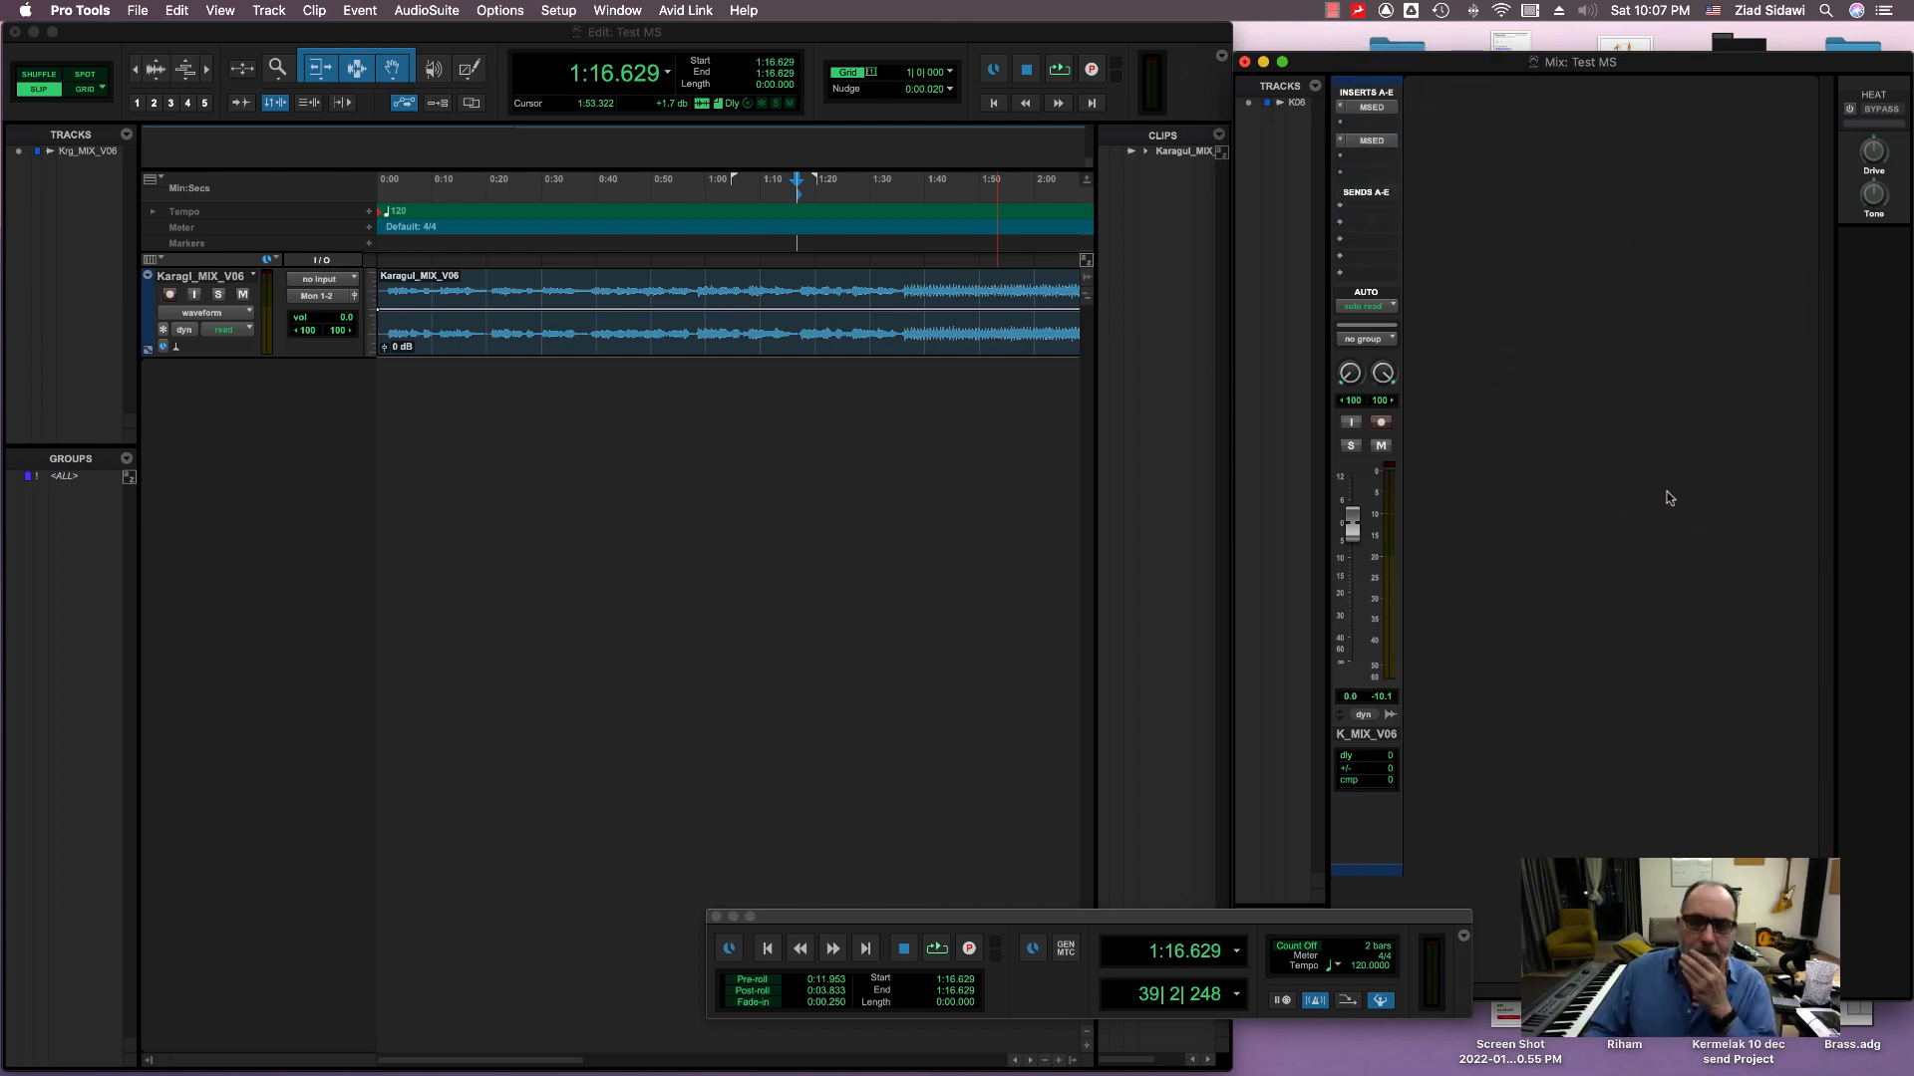
left_click_drag(964, 509, 976, 359)
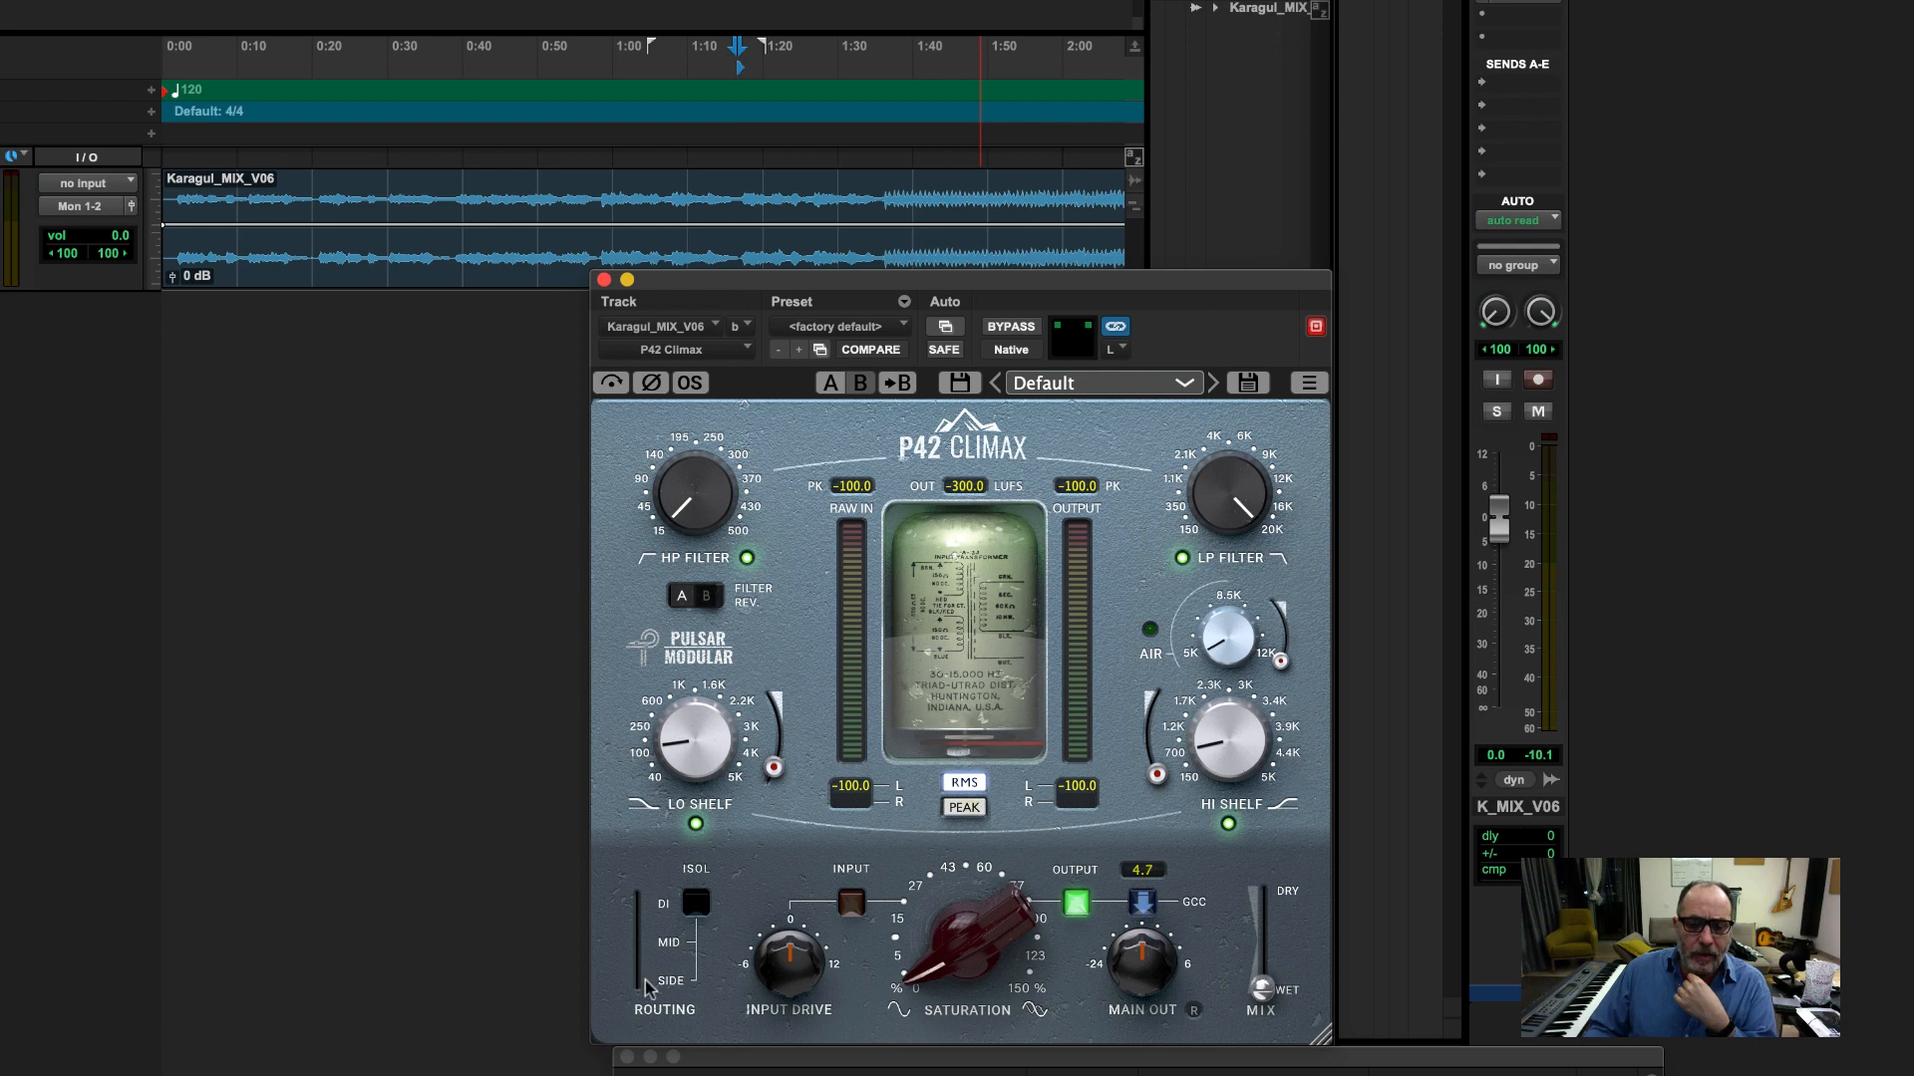
left_click(1116, 357)
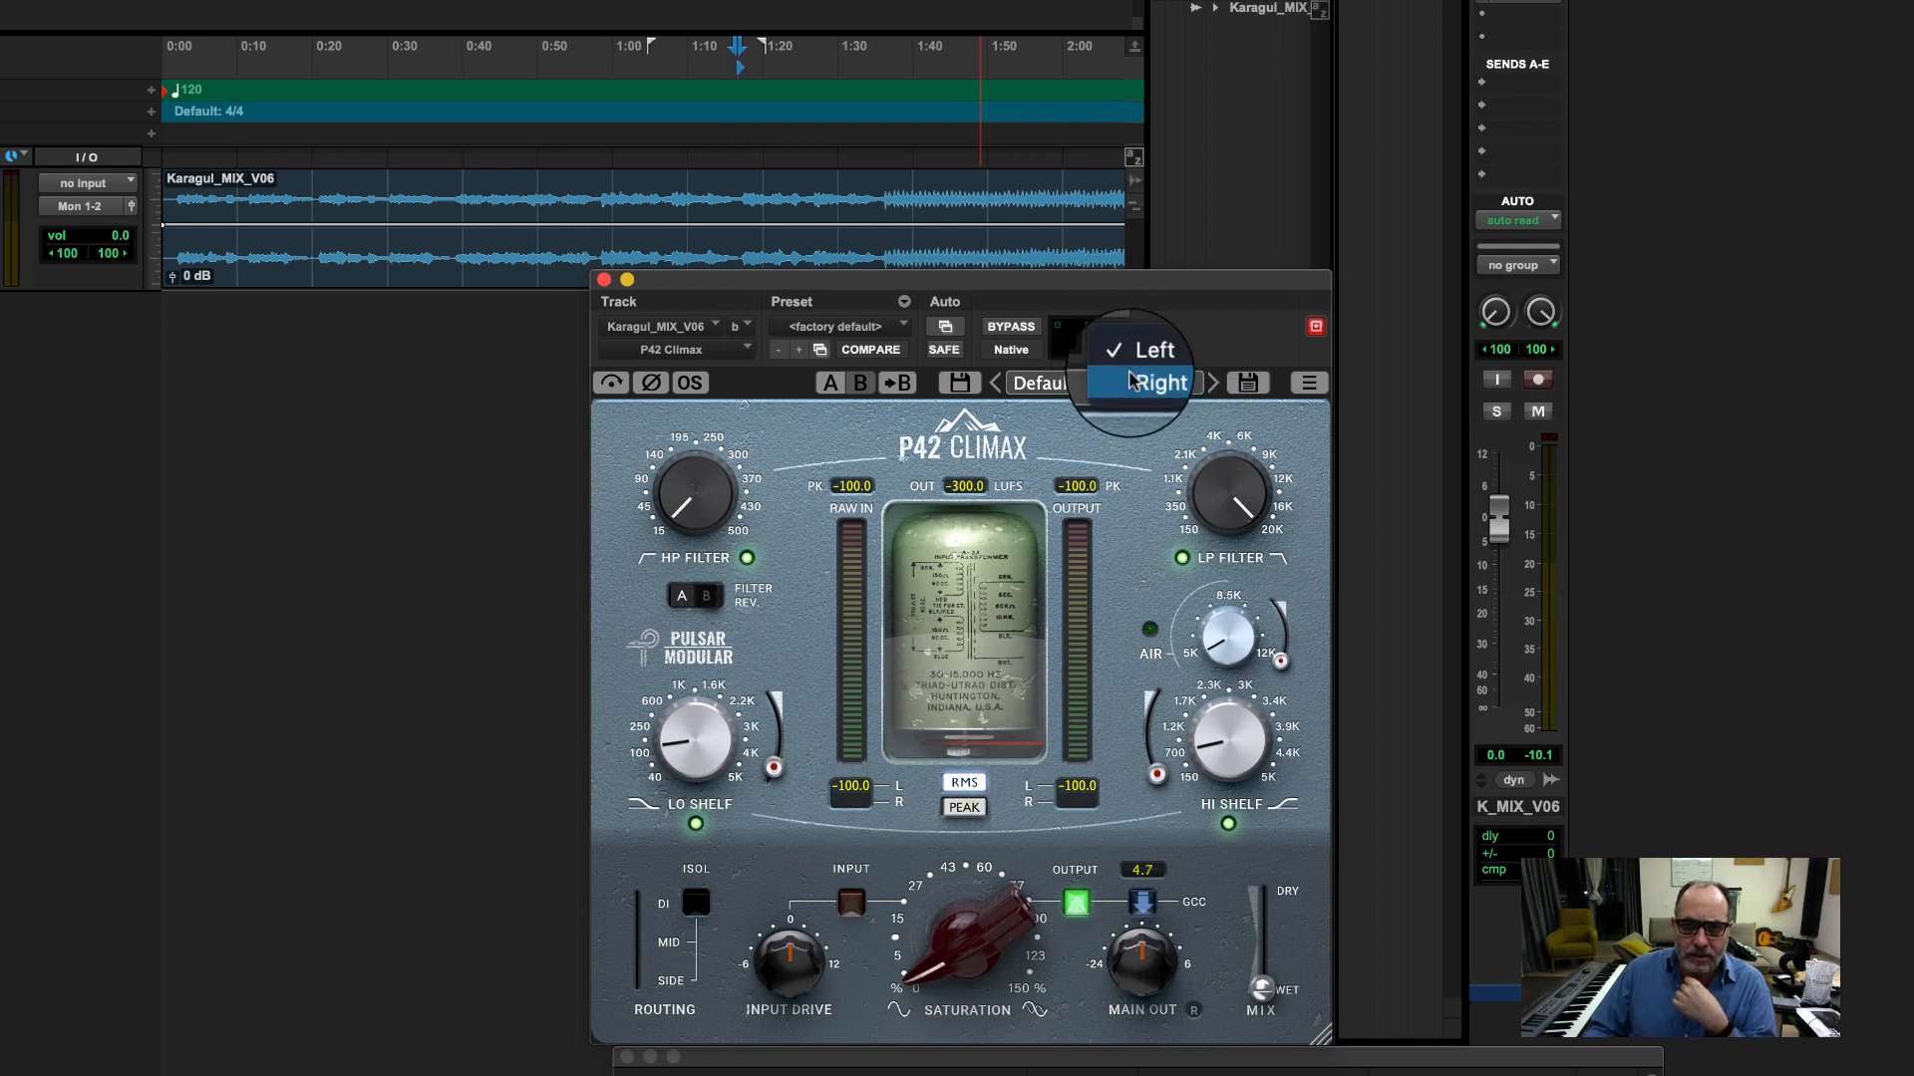
left_click(1129, 361)
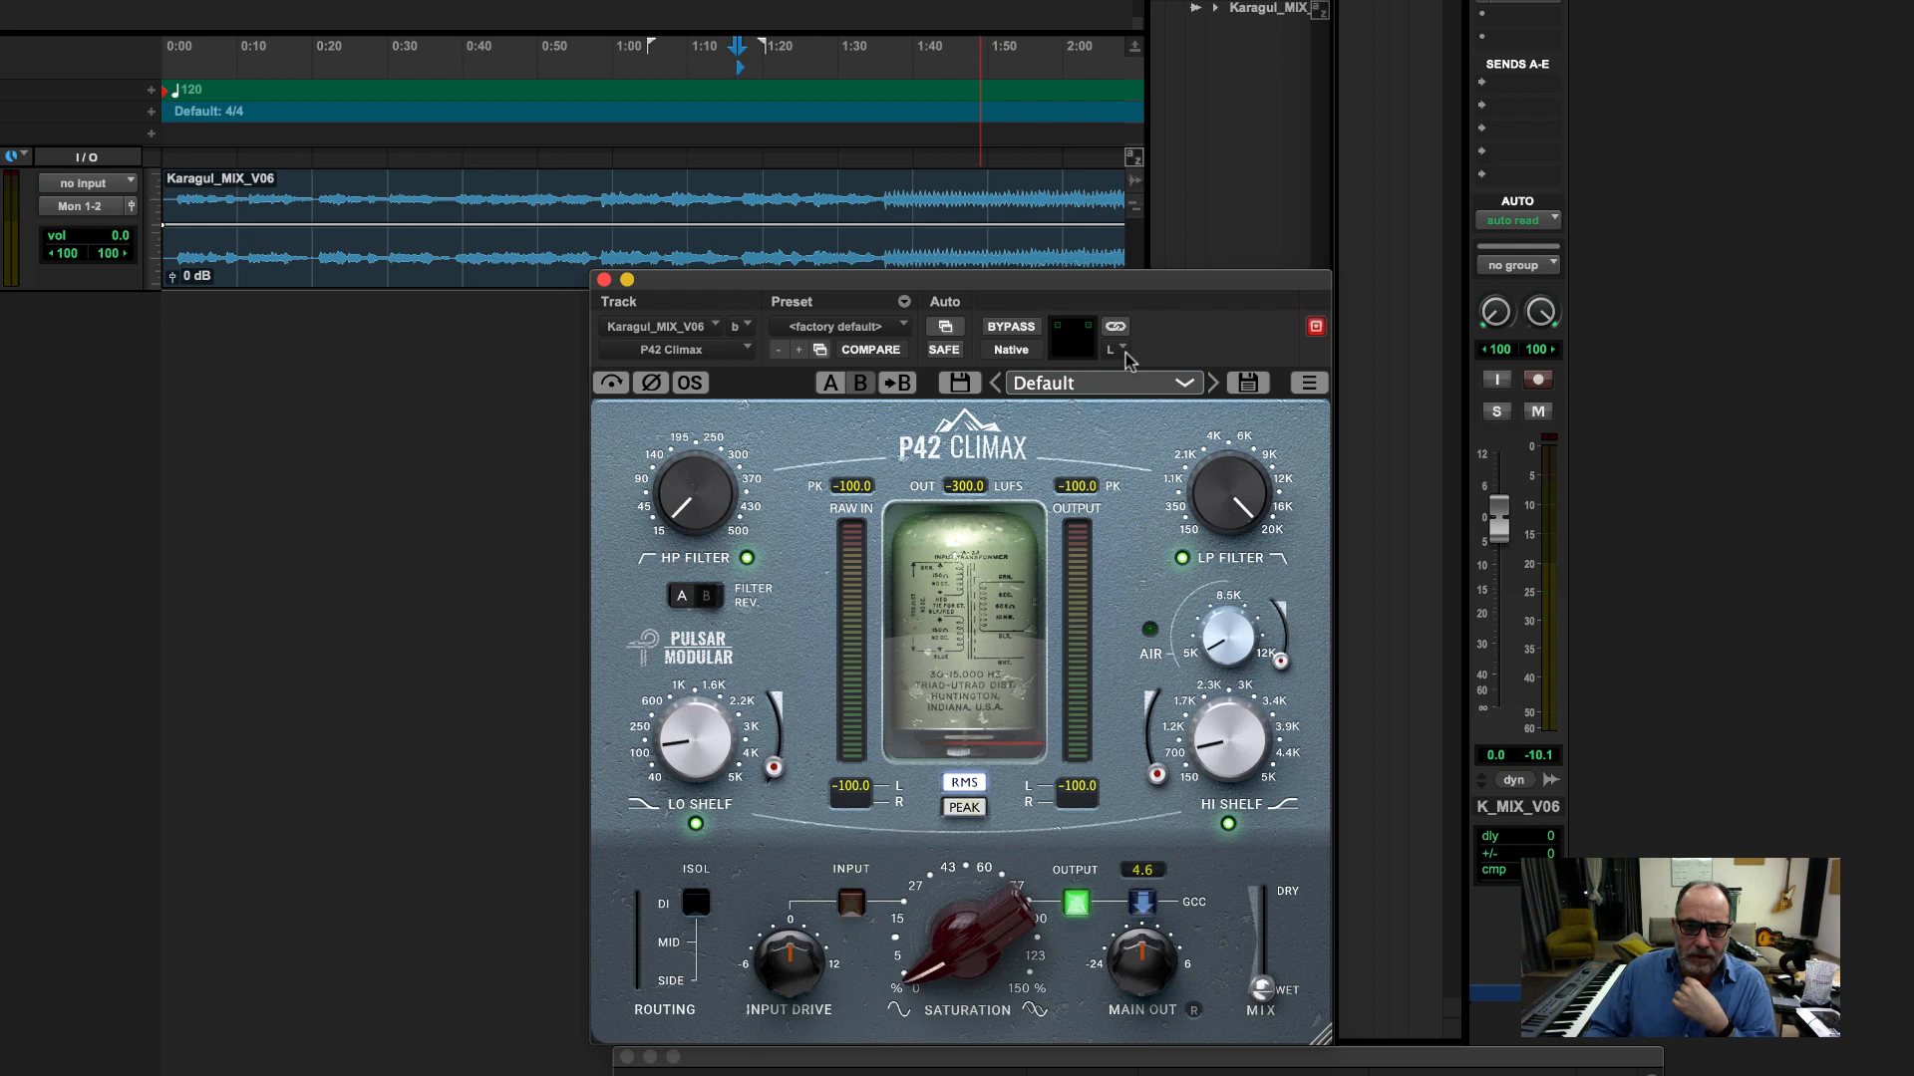
Step: Play the mix and try the left channel's saturation at about 43% with the main output at about -4 dB
key("space")
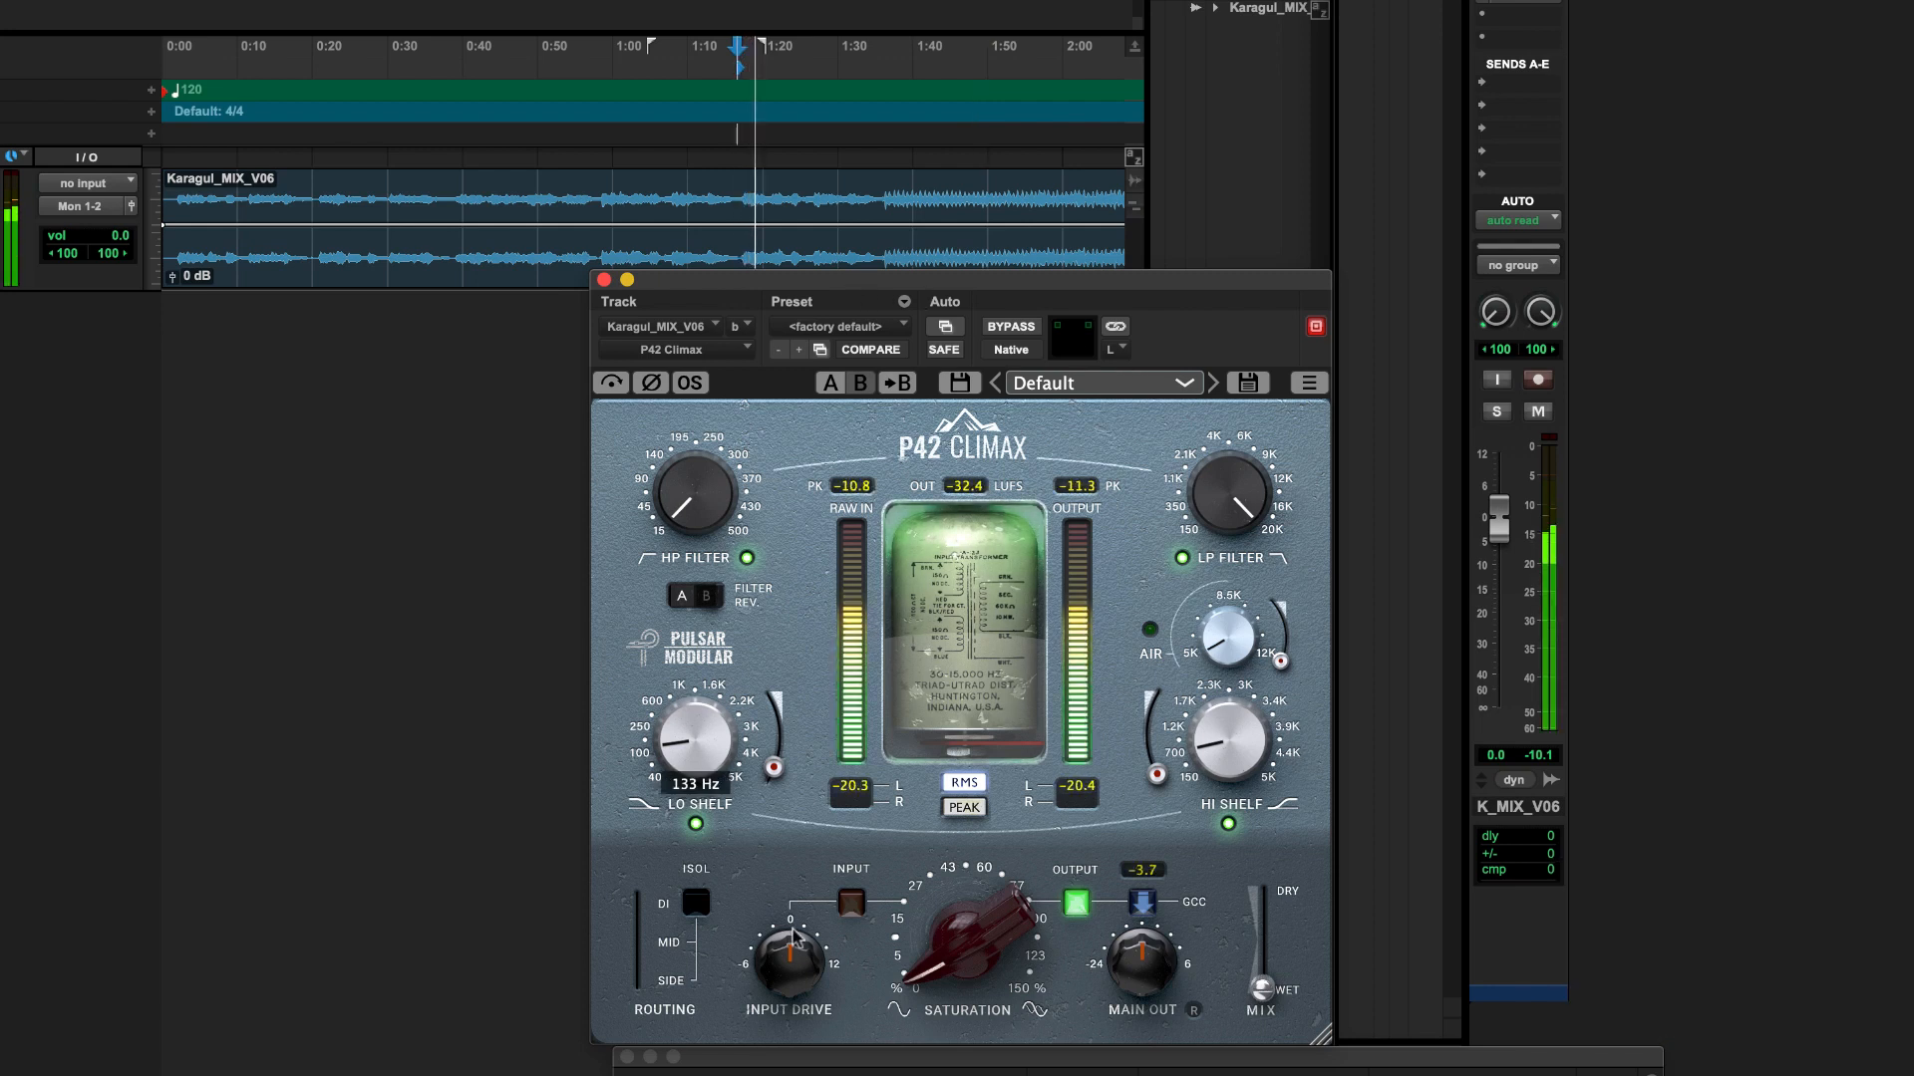
left_click_drag(961, 932, 997, 764)
left_click_drag(1134, 956, 1101, 1041)
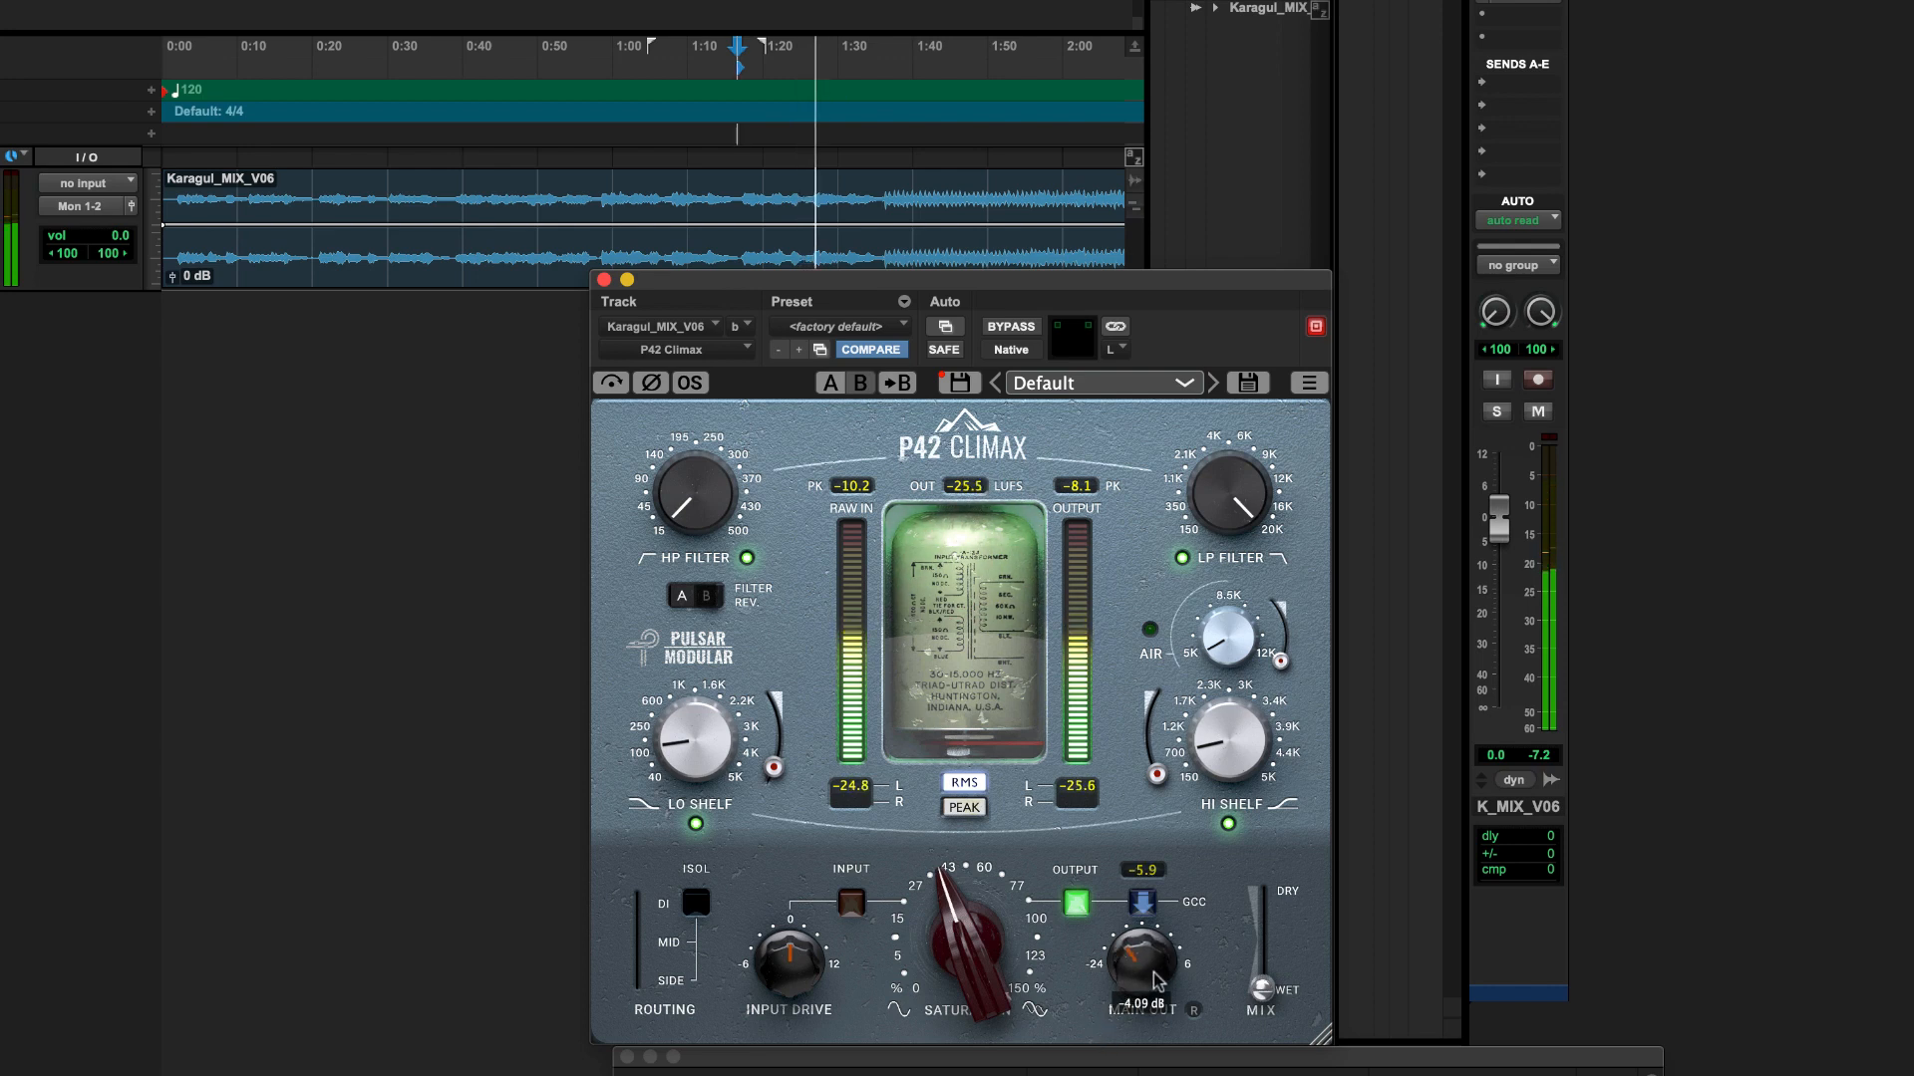
left_click_drag(962, 942, 940, 1054)
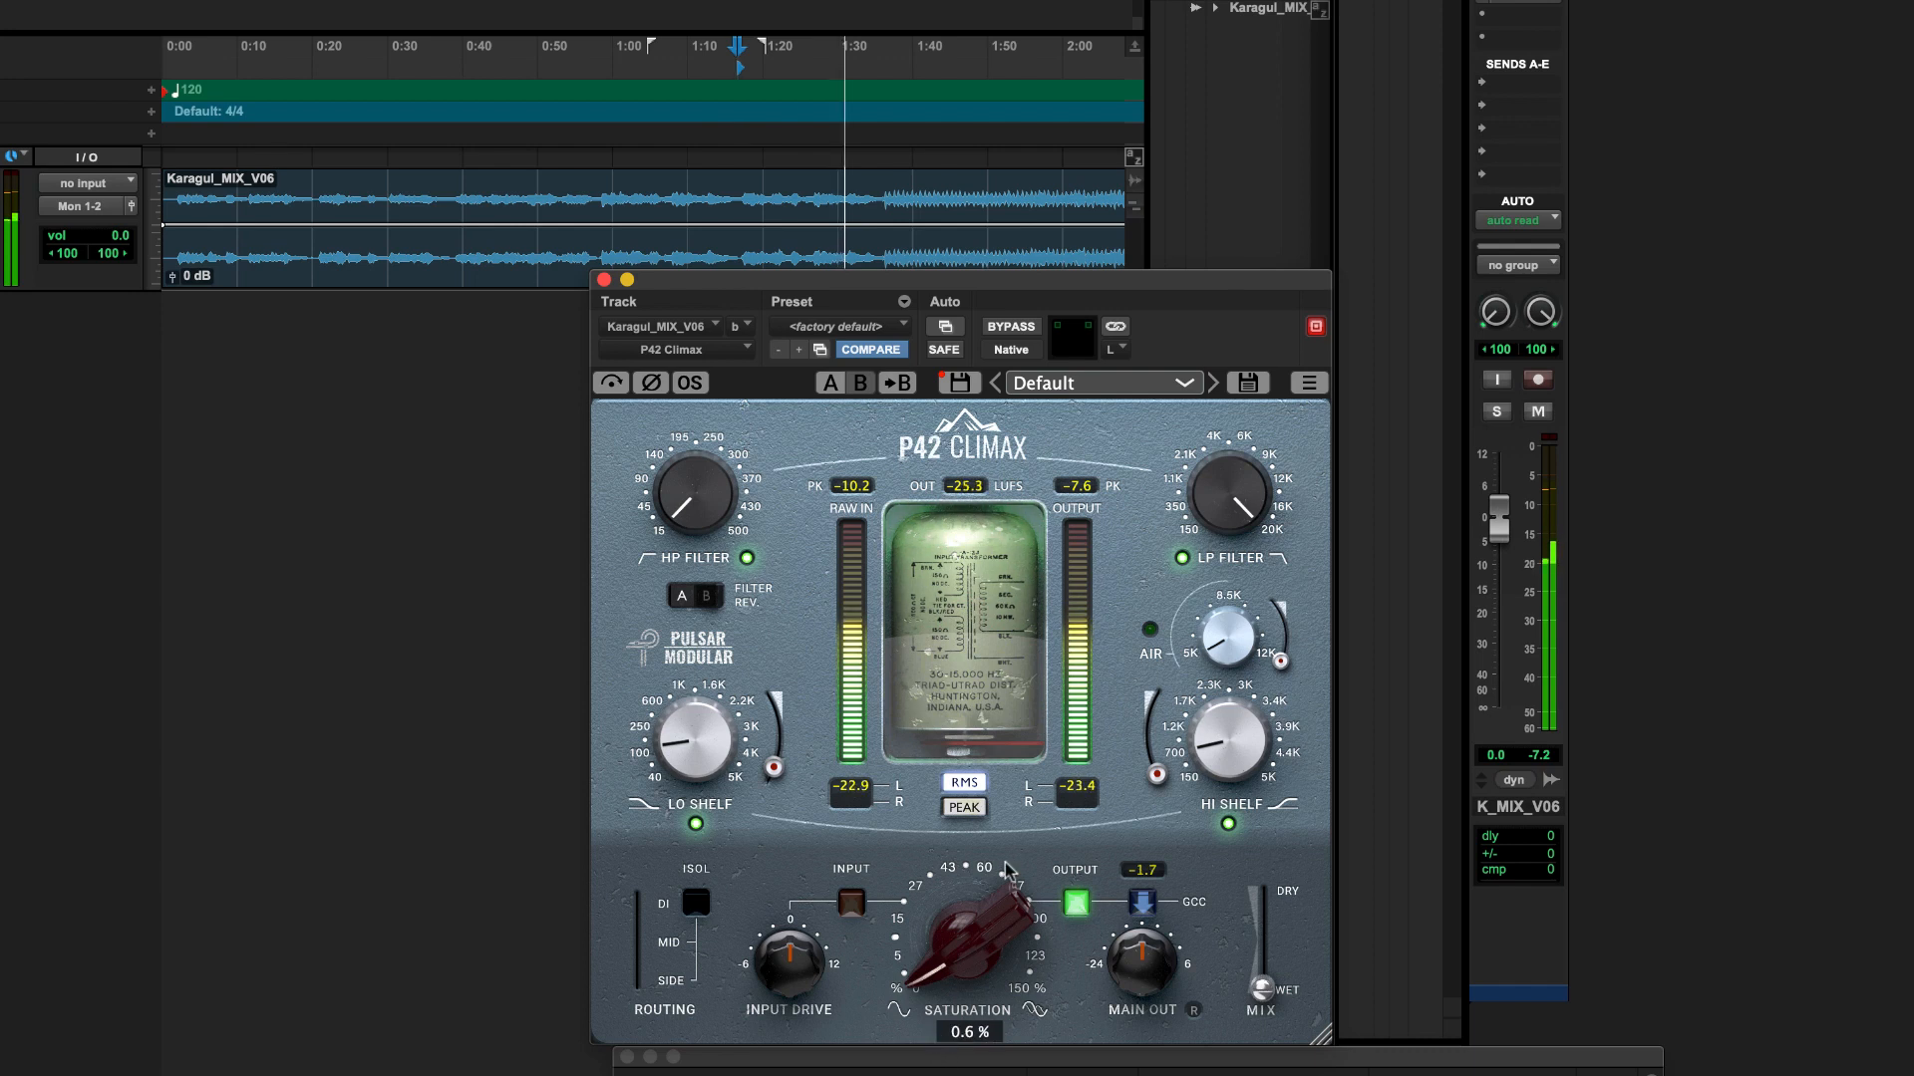
Step: Switch P42 Climax to the right (side) channel and try its saturation at about 15%
left_click(1113, 344)
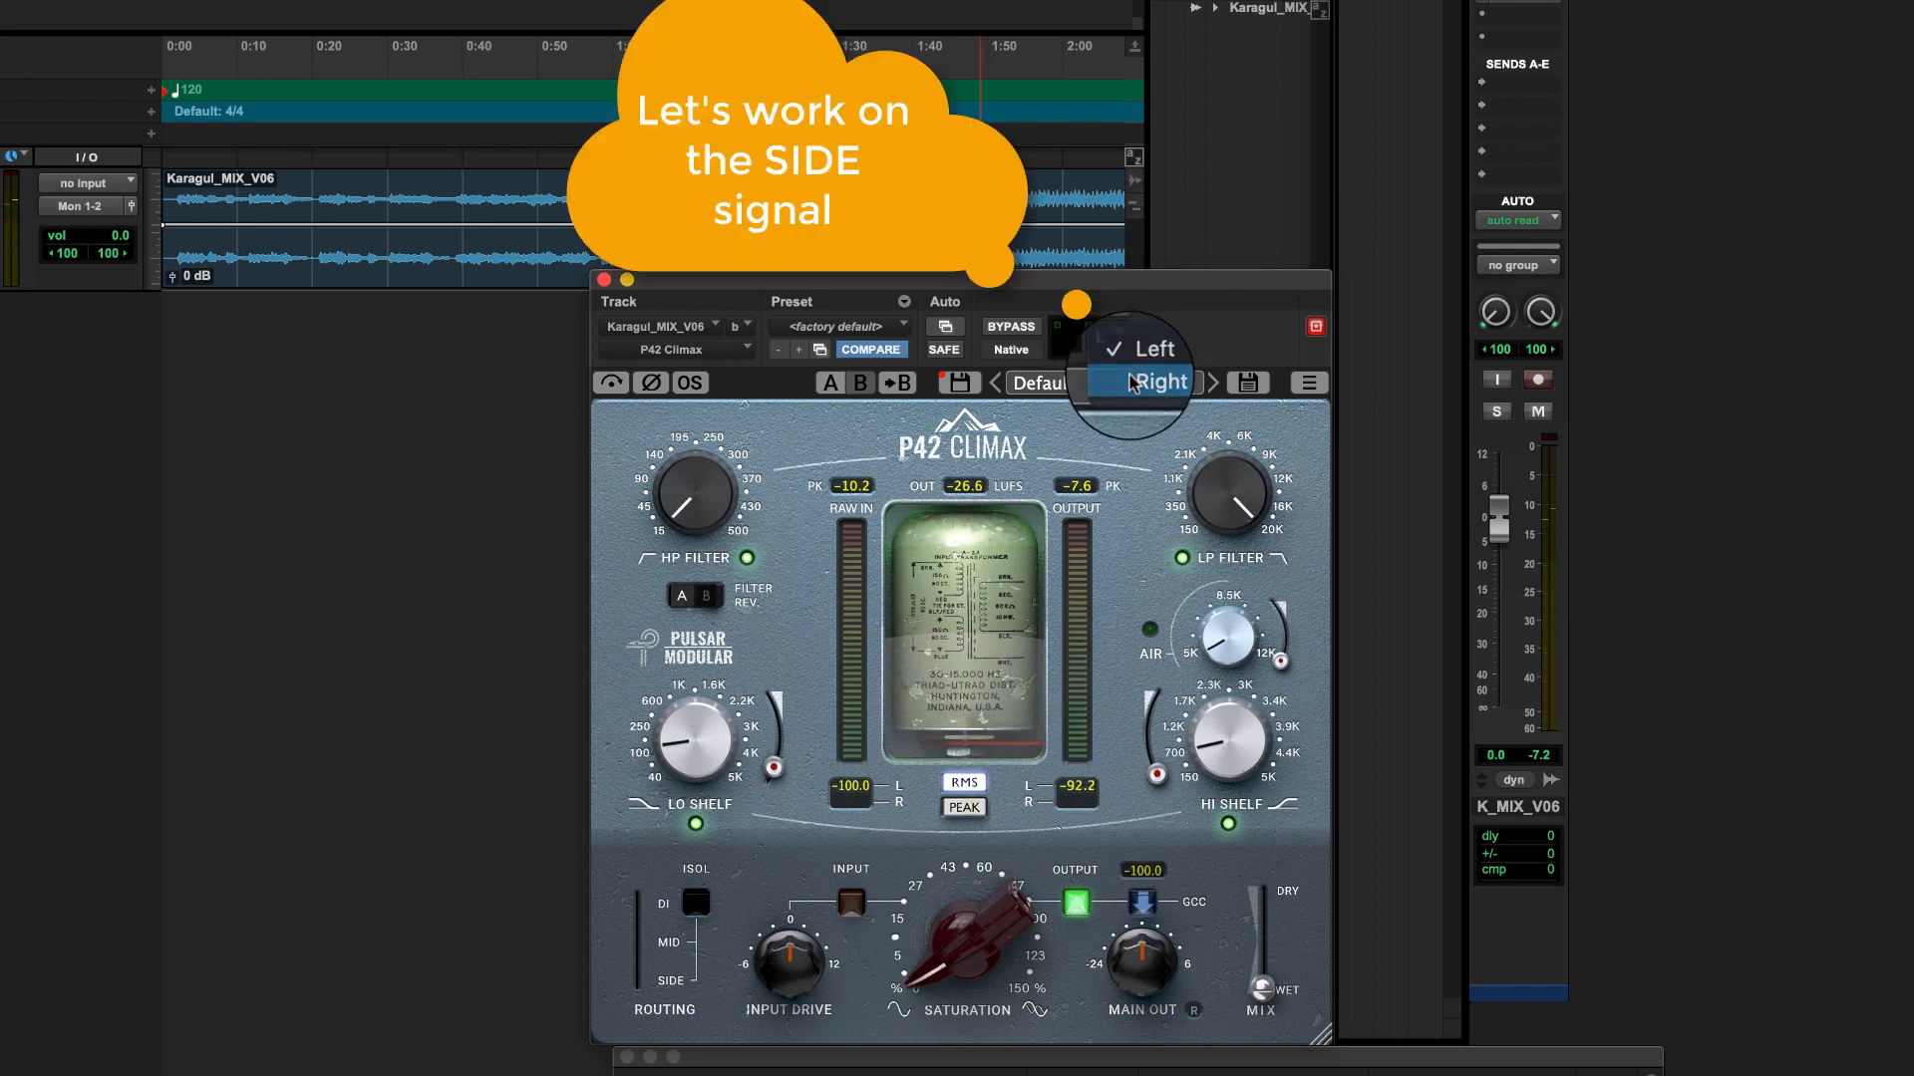
left_click(1136, 384)
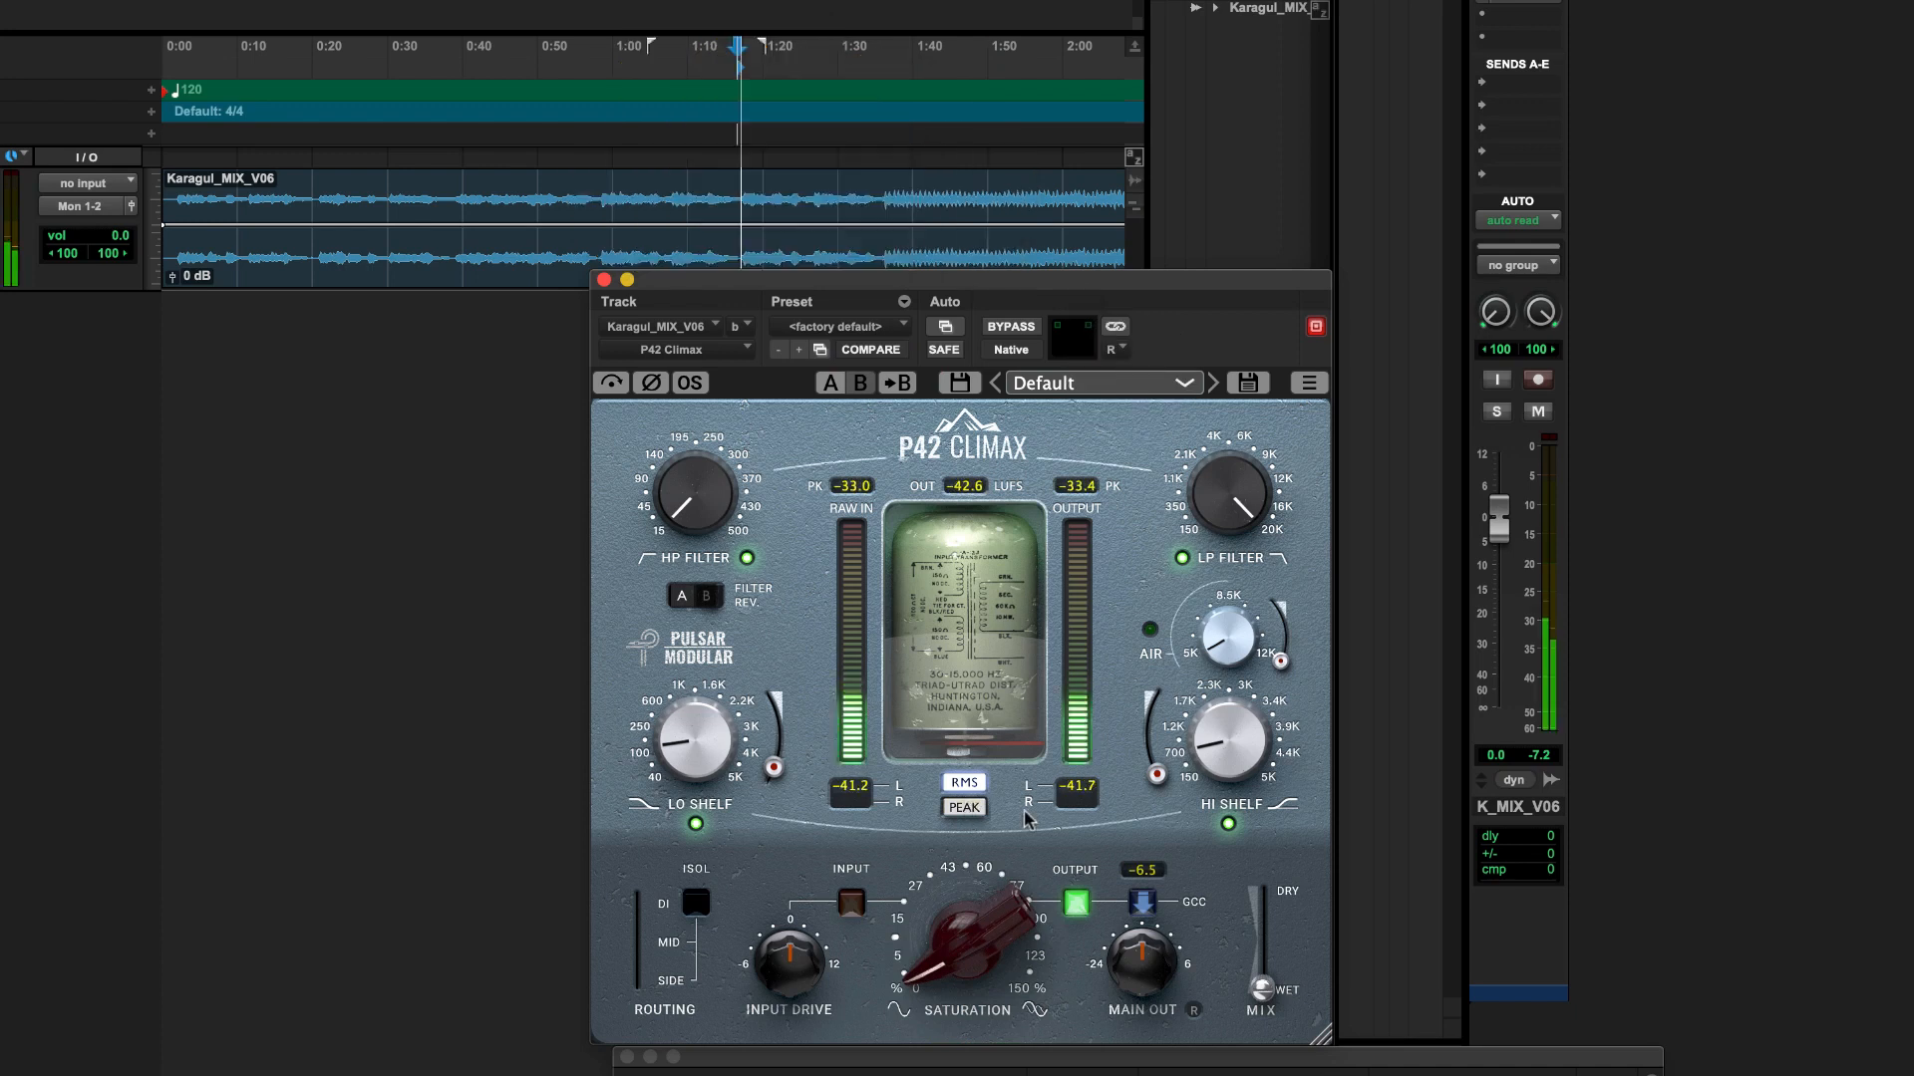
mouse_move(965, 967)
left_click_drag(952, 979, 972, 889)
Step: On the left (mid) channel, try saturation at about 27%, compensating with main output at -5.14 dB and input drive at -6.0 dB
left_click(1118, 352)
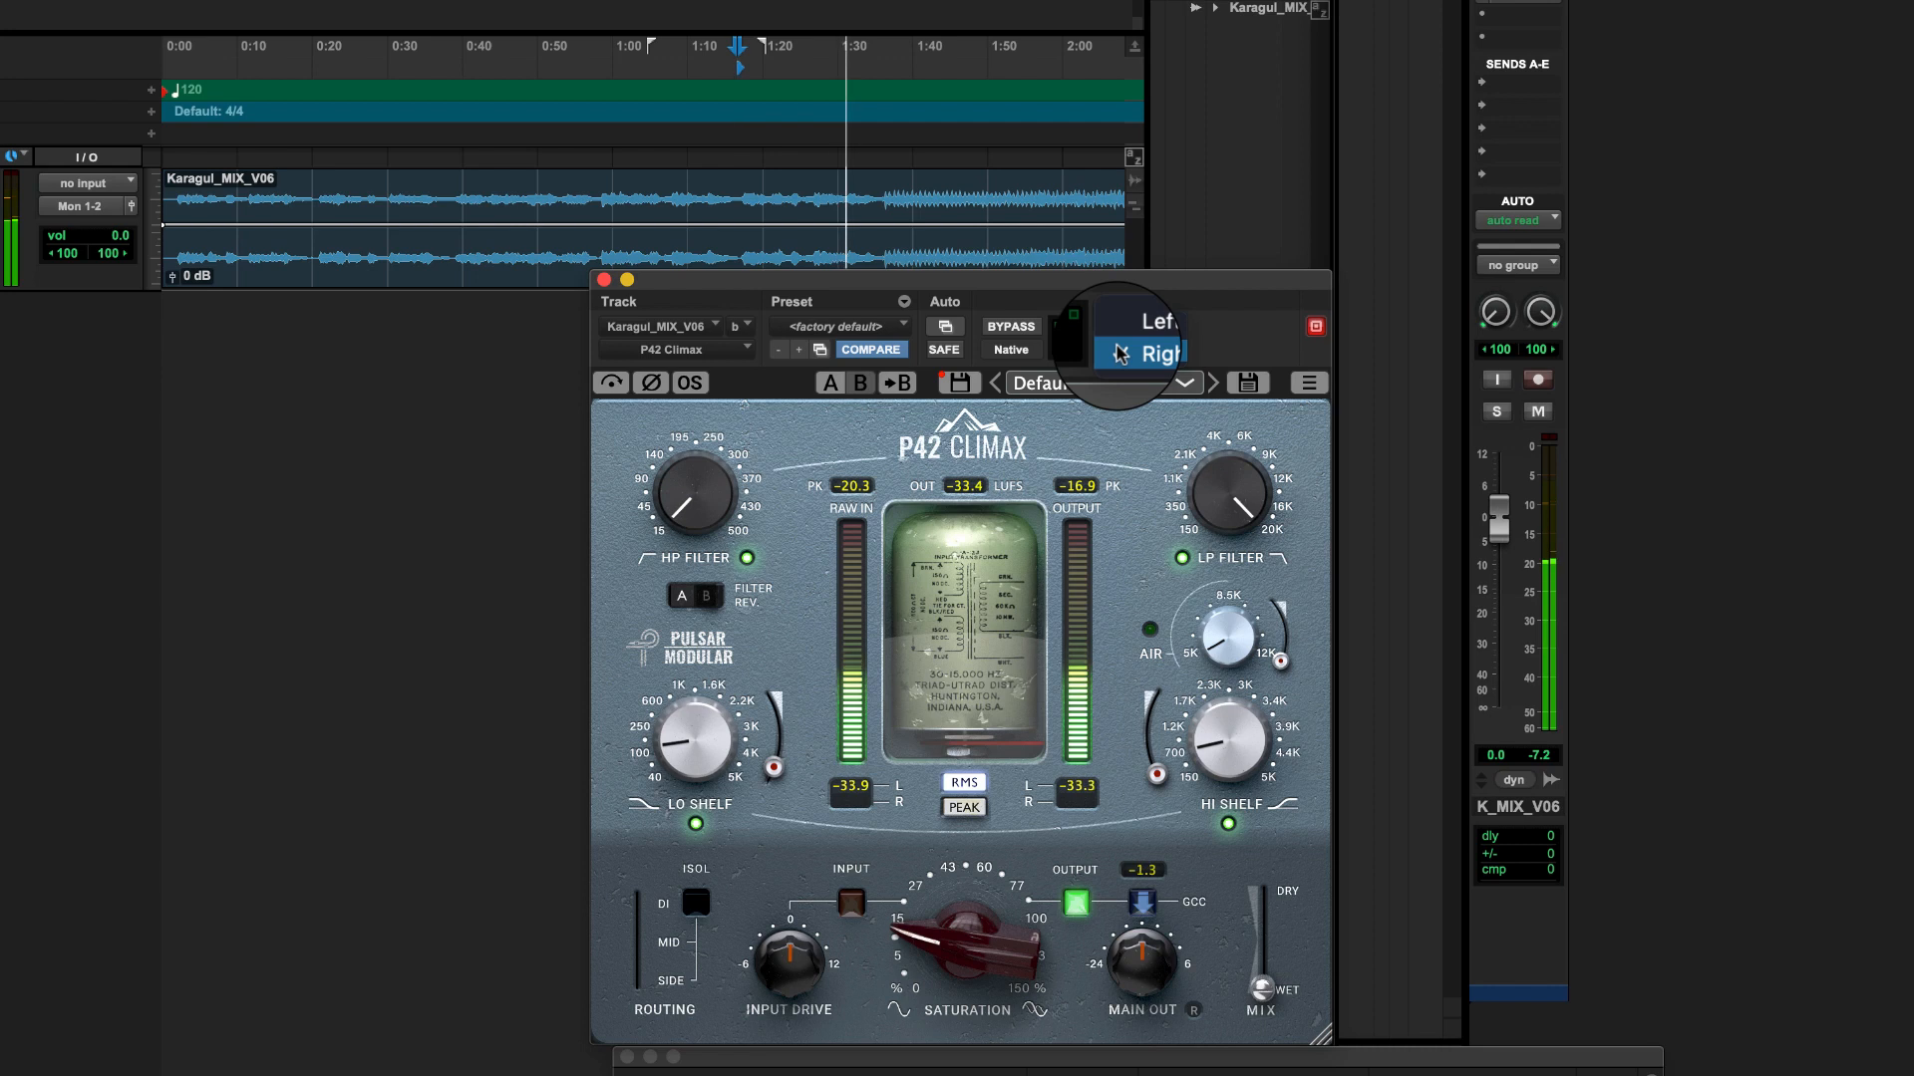
left_click(1141, 322)
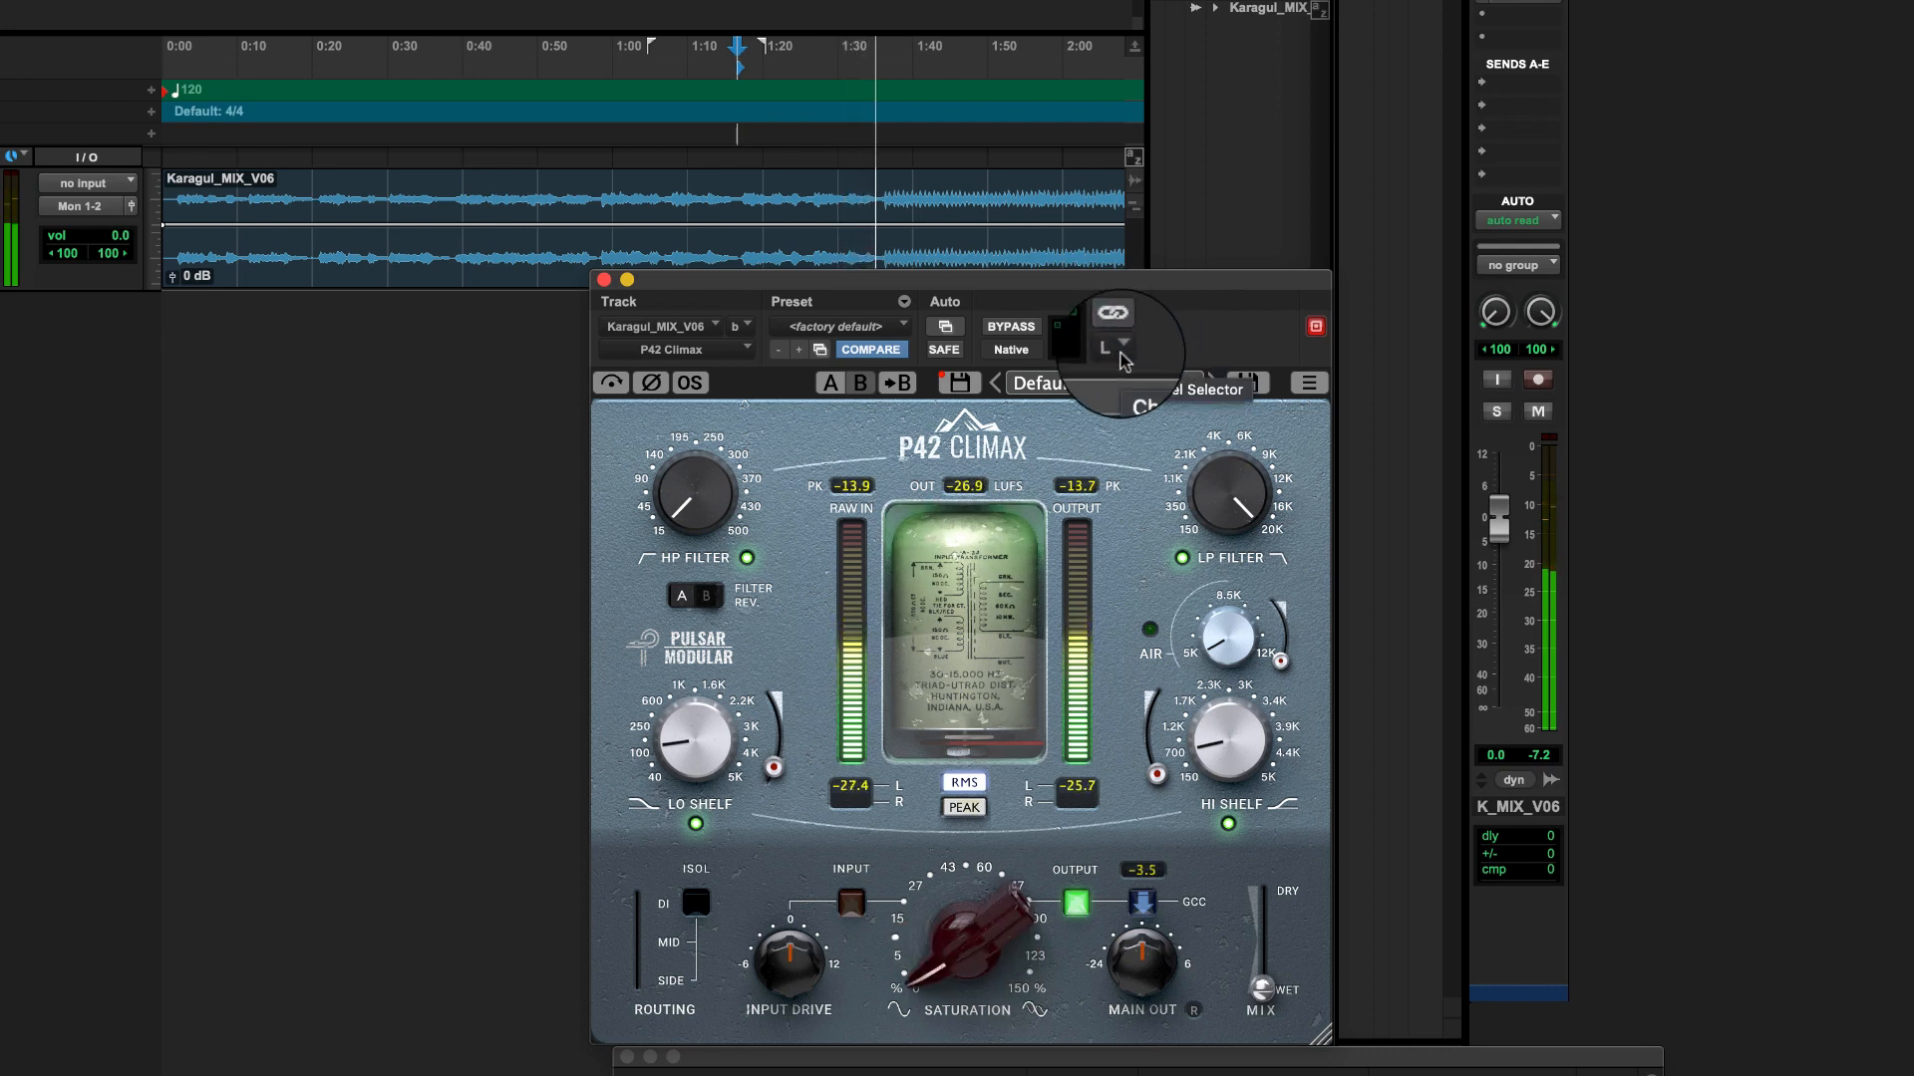
mouse_move(942, 977)
left_click_drag(942, 977, 962, 797)
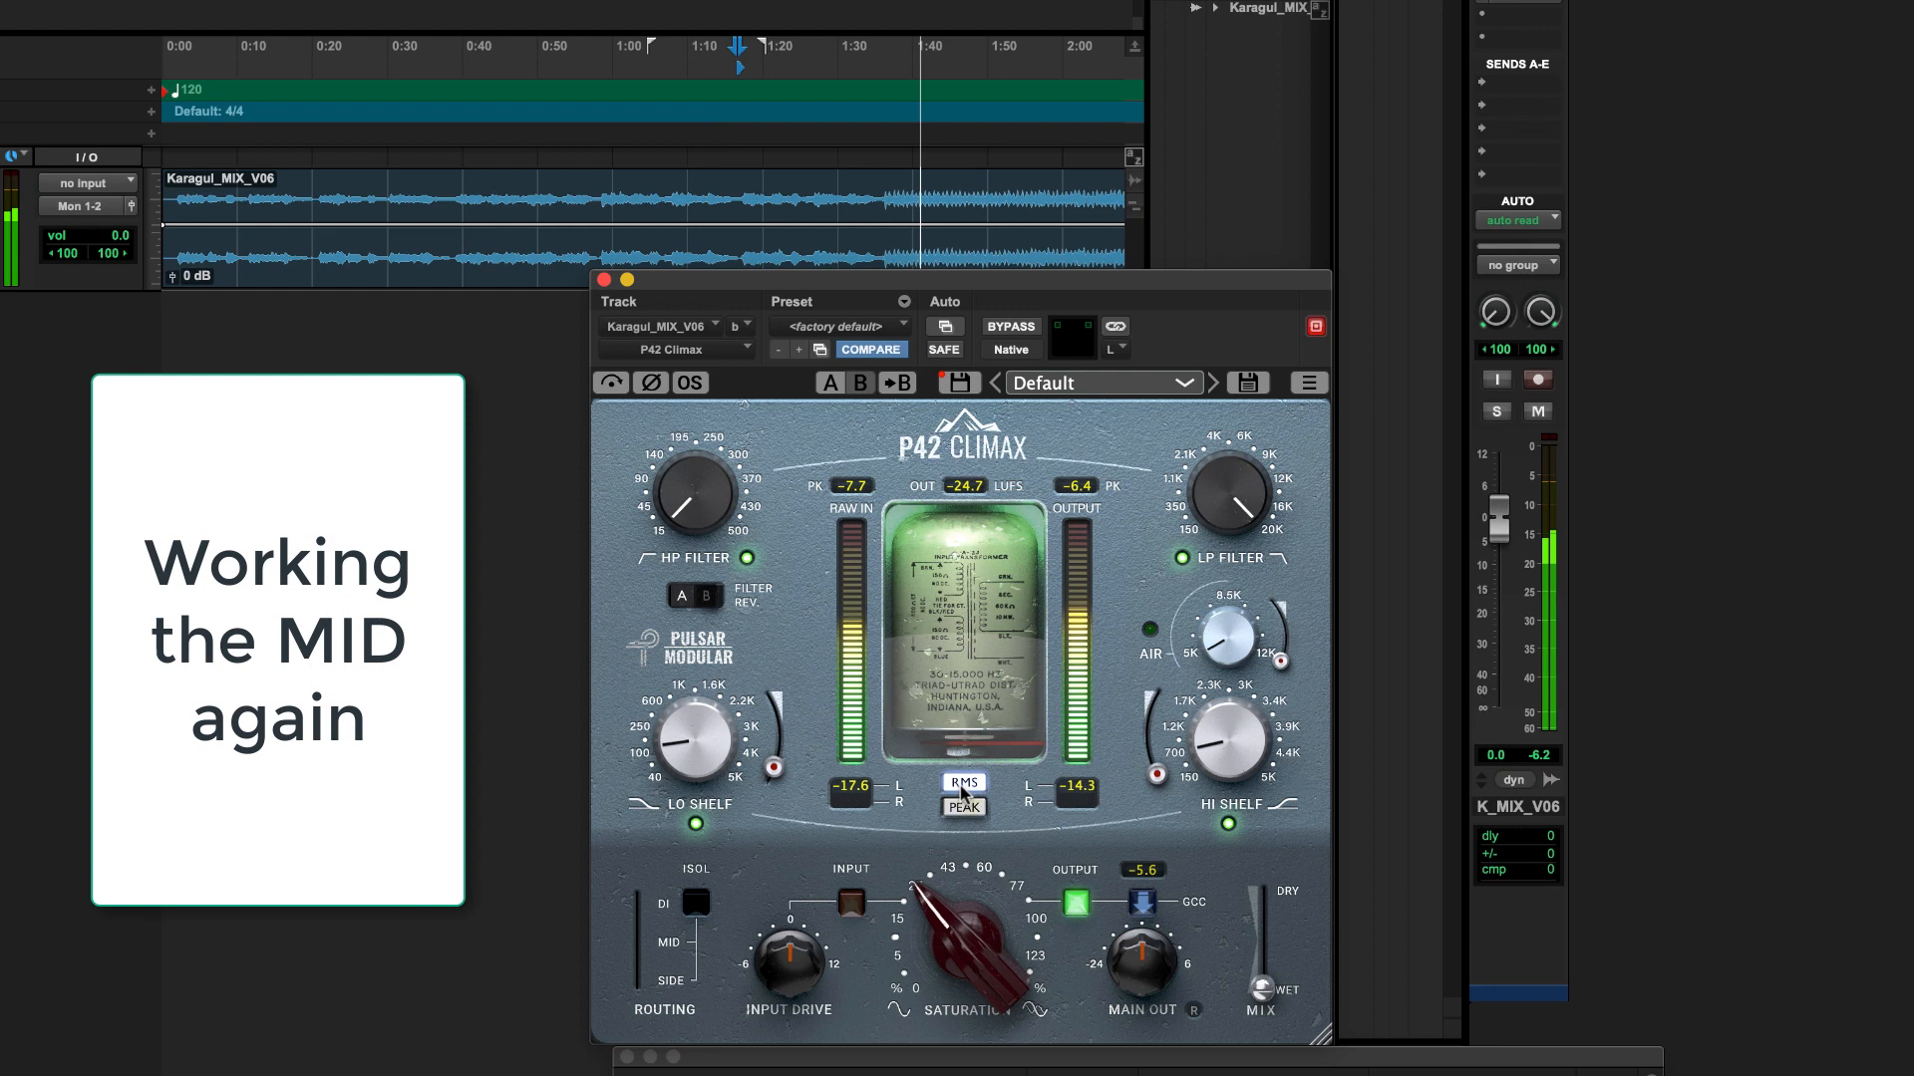
left_click(1143, 903)
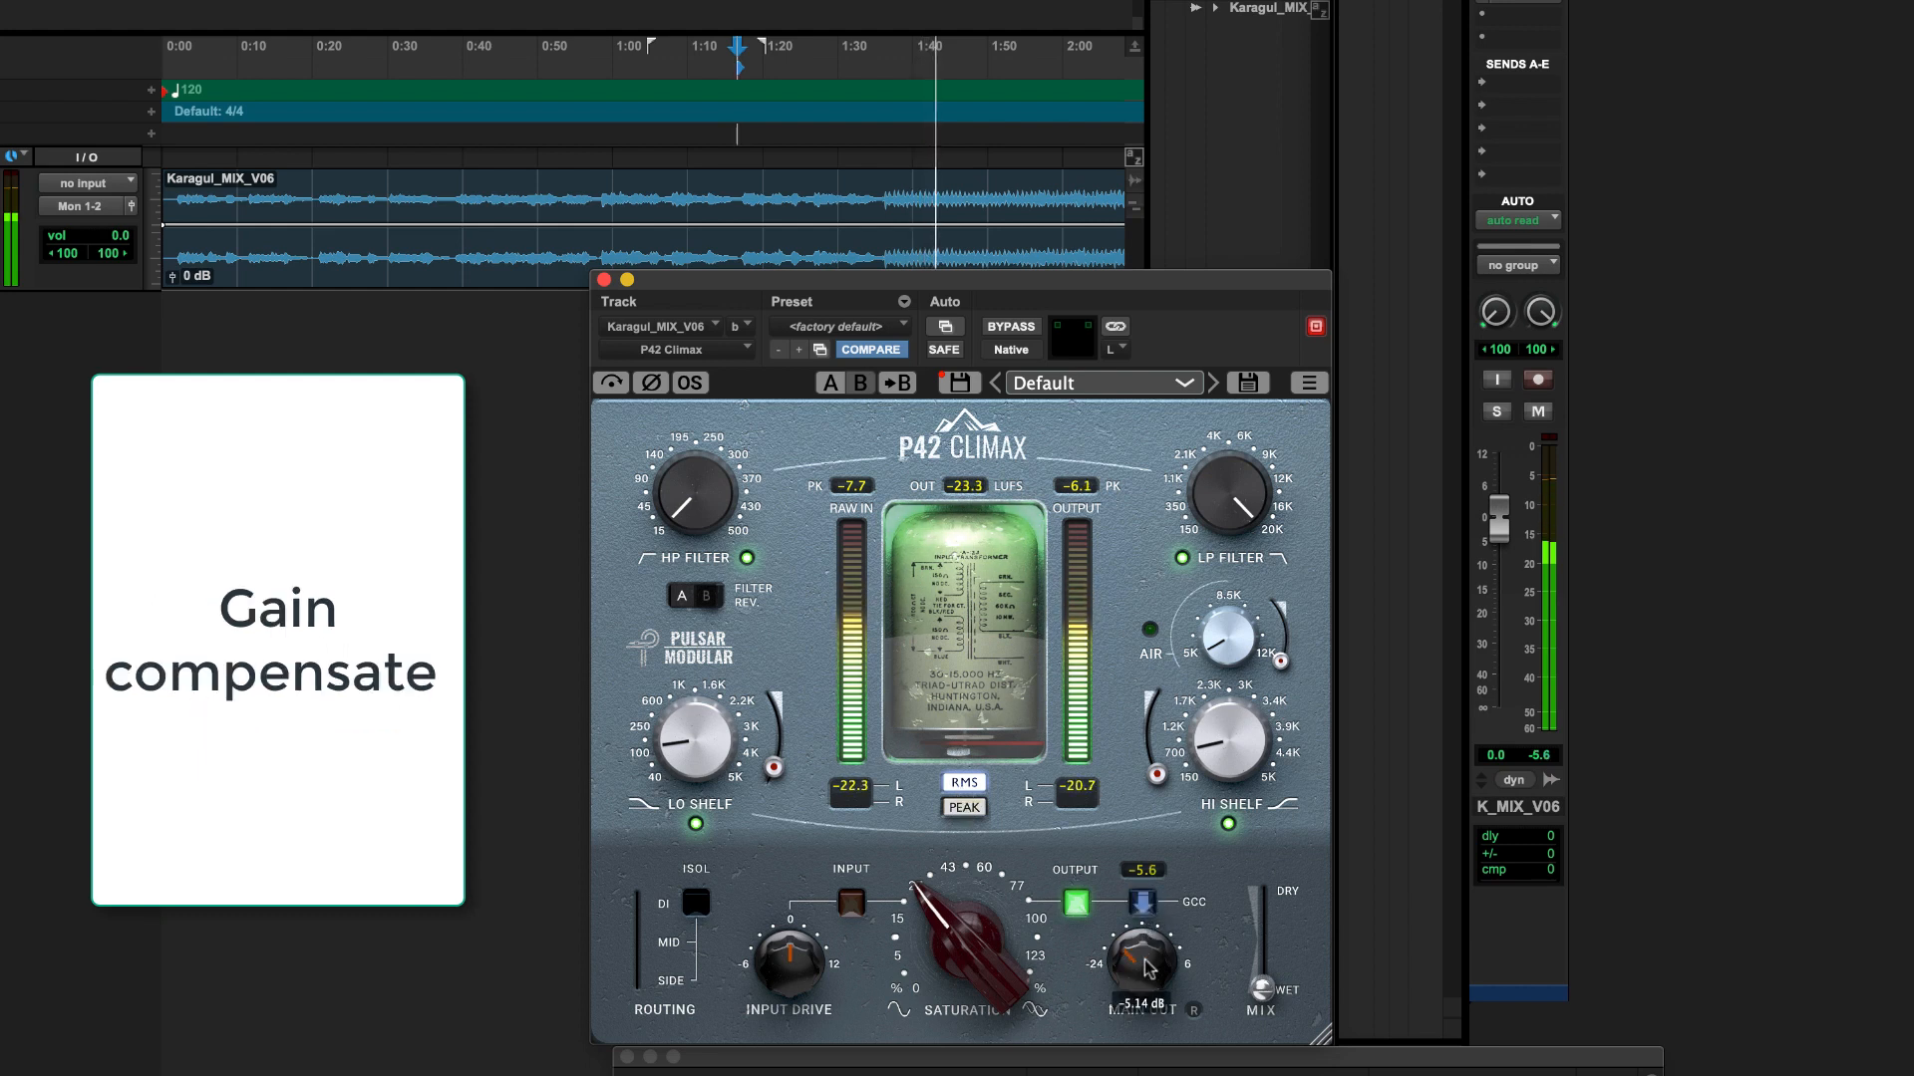
left_click_drag(797, 960, 797, 995)
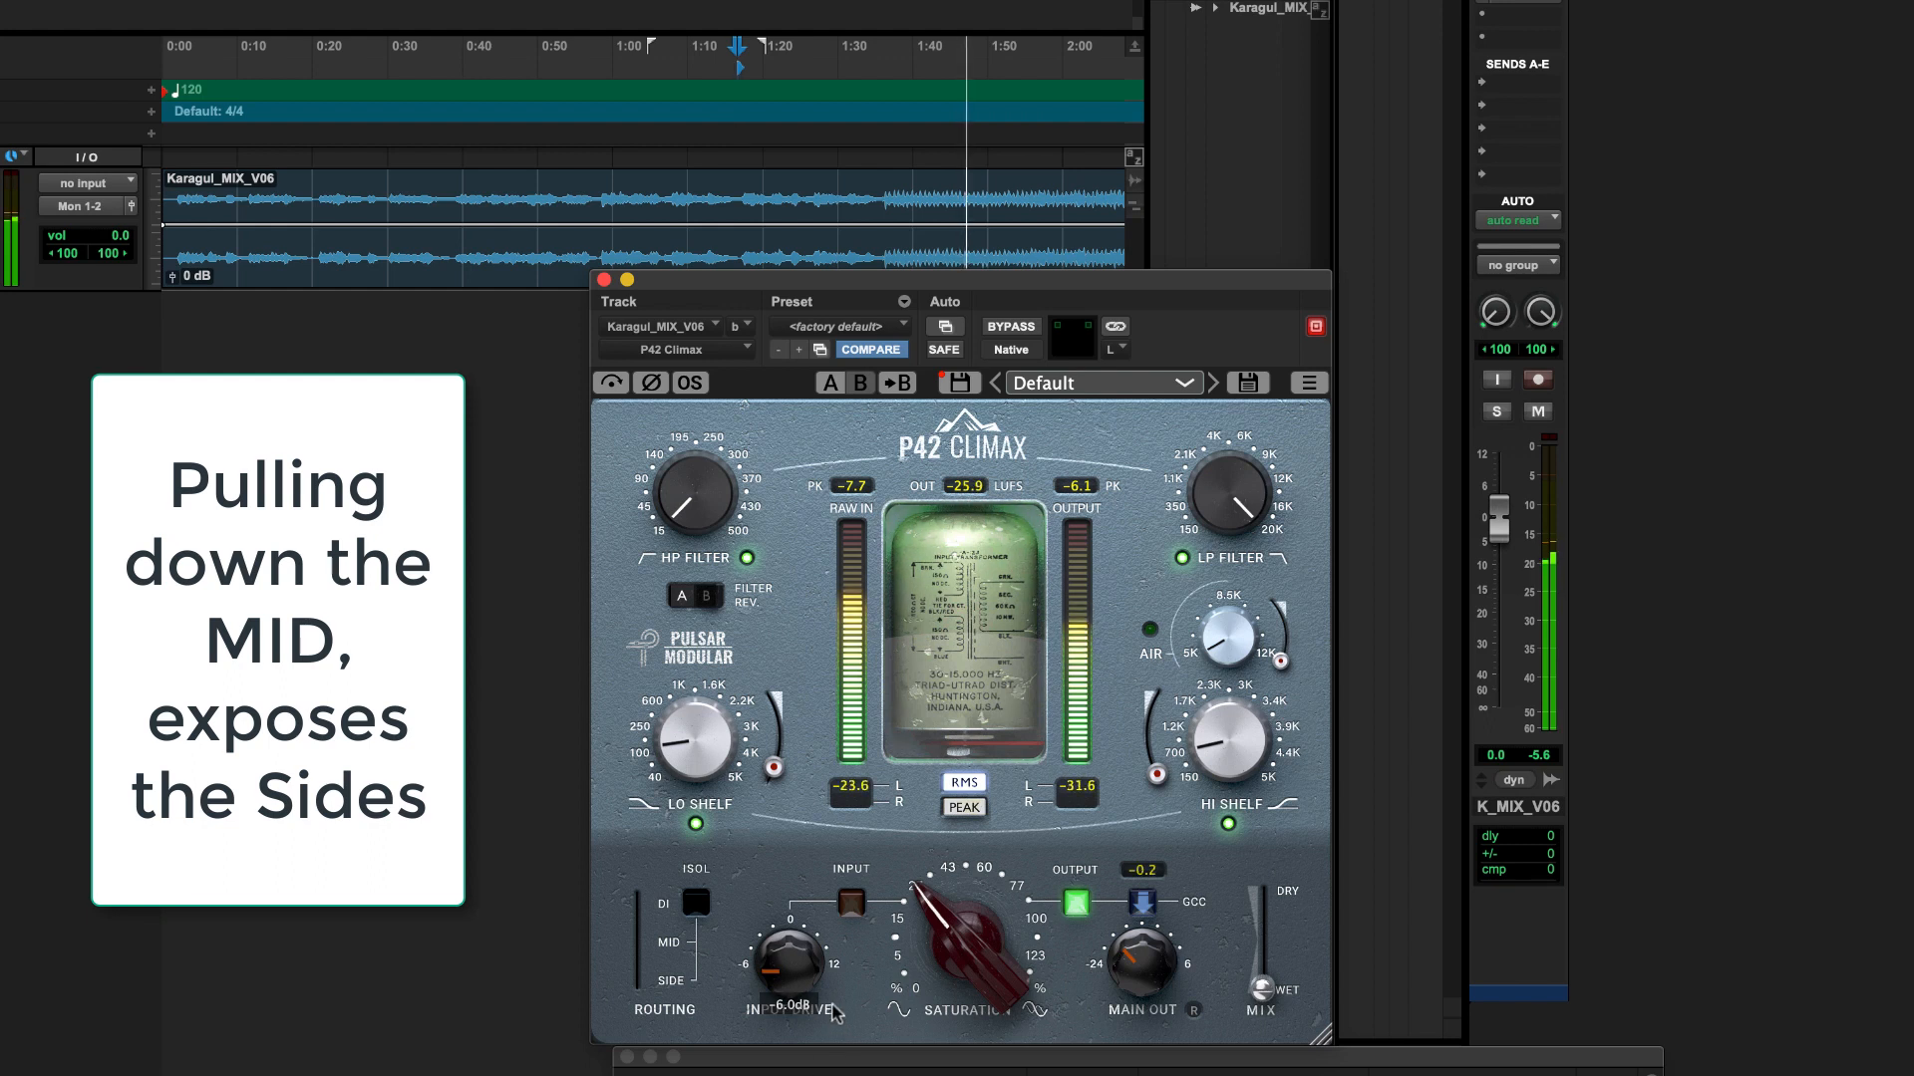
double_click(780, 977)
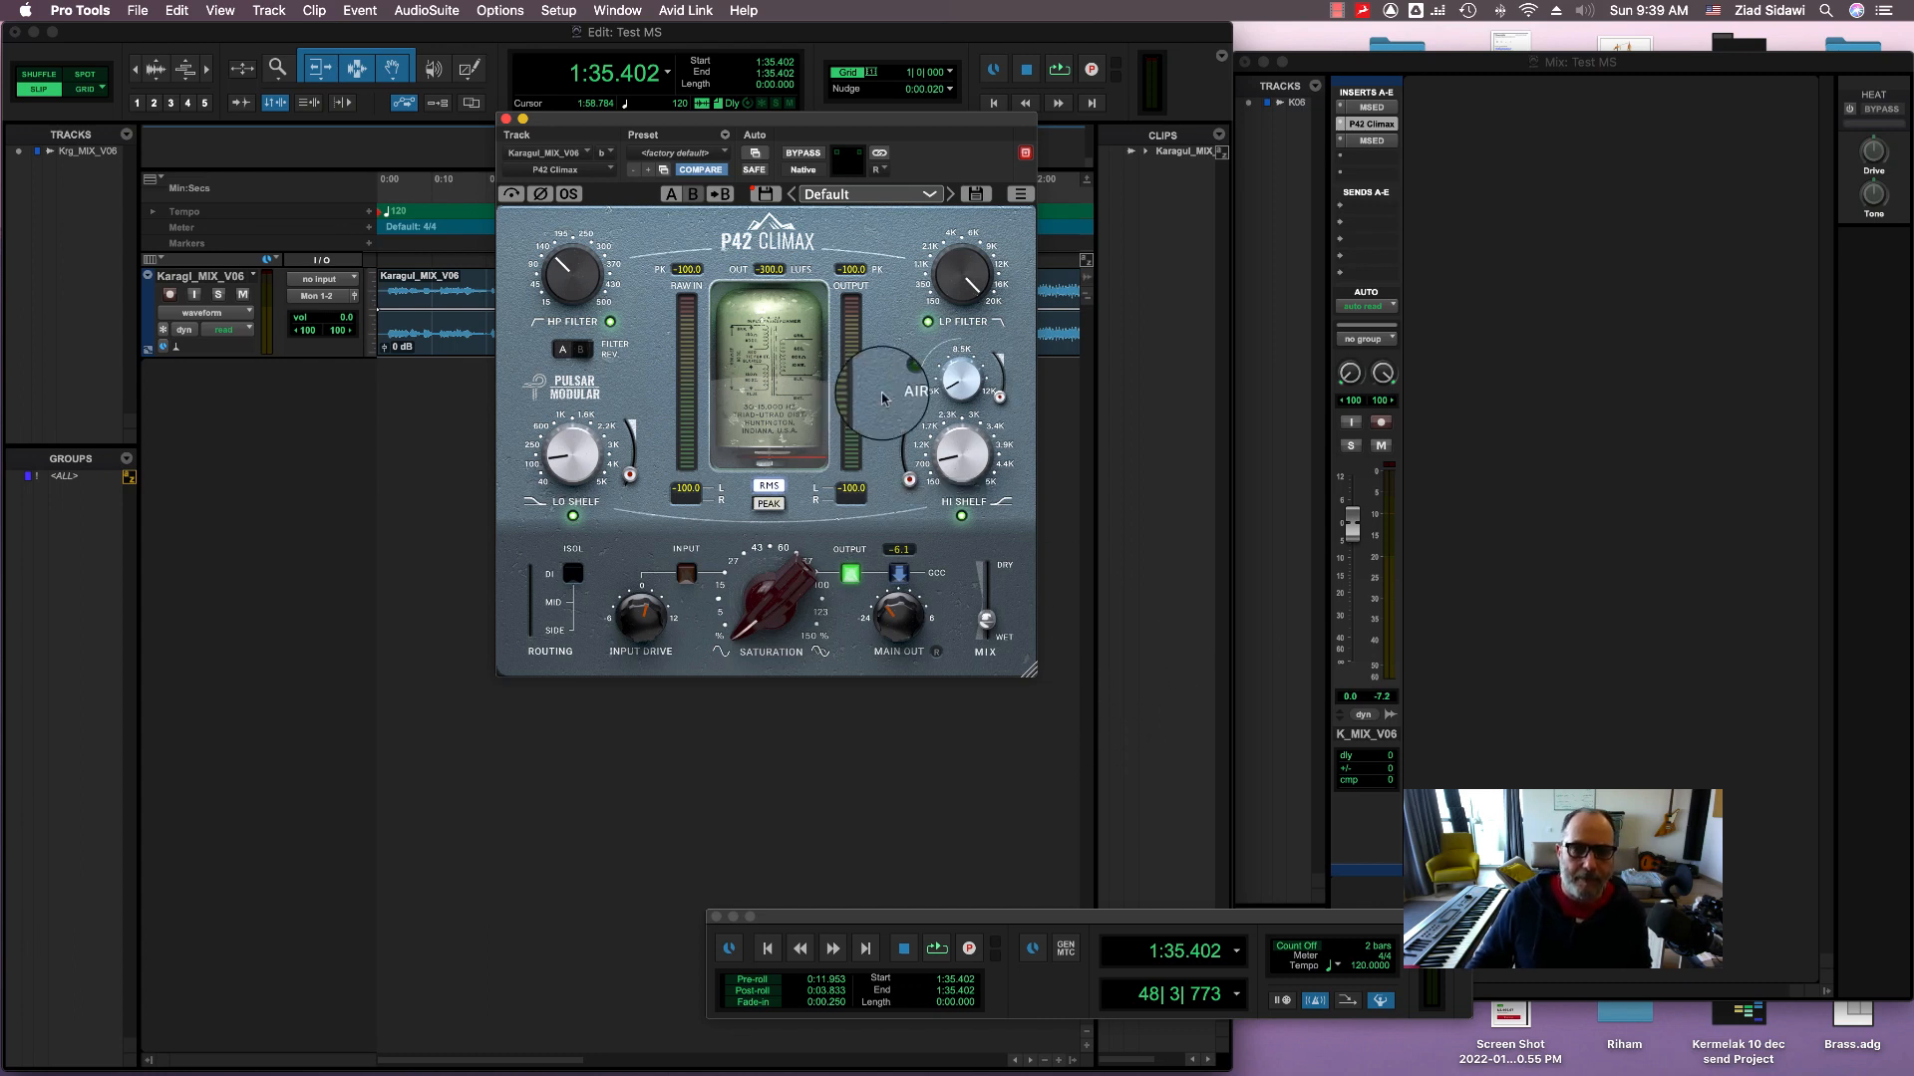
Step: Select the left (mid) channel in P42 Climax and set its mix to 0% dry
left_click(884, 163)
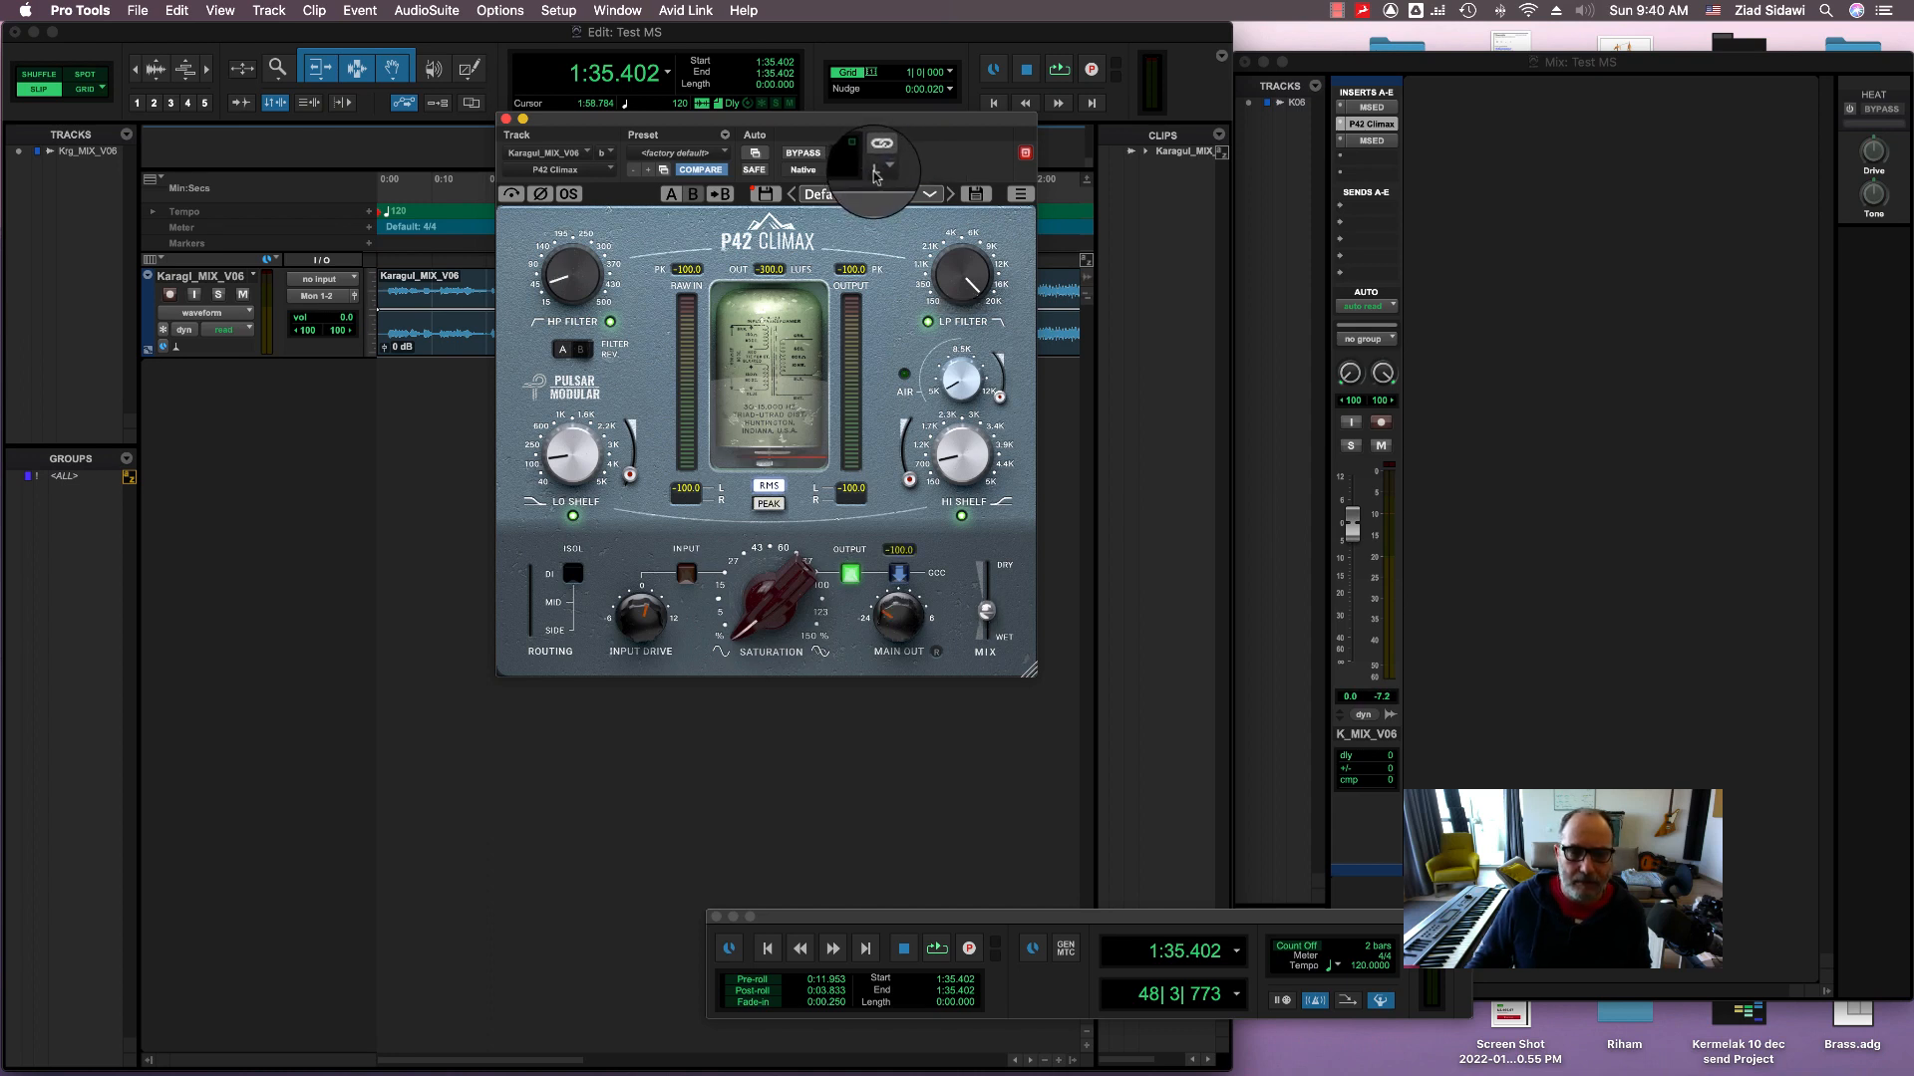
left_click(877, 176)
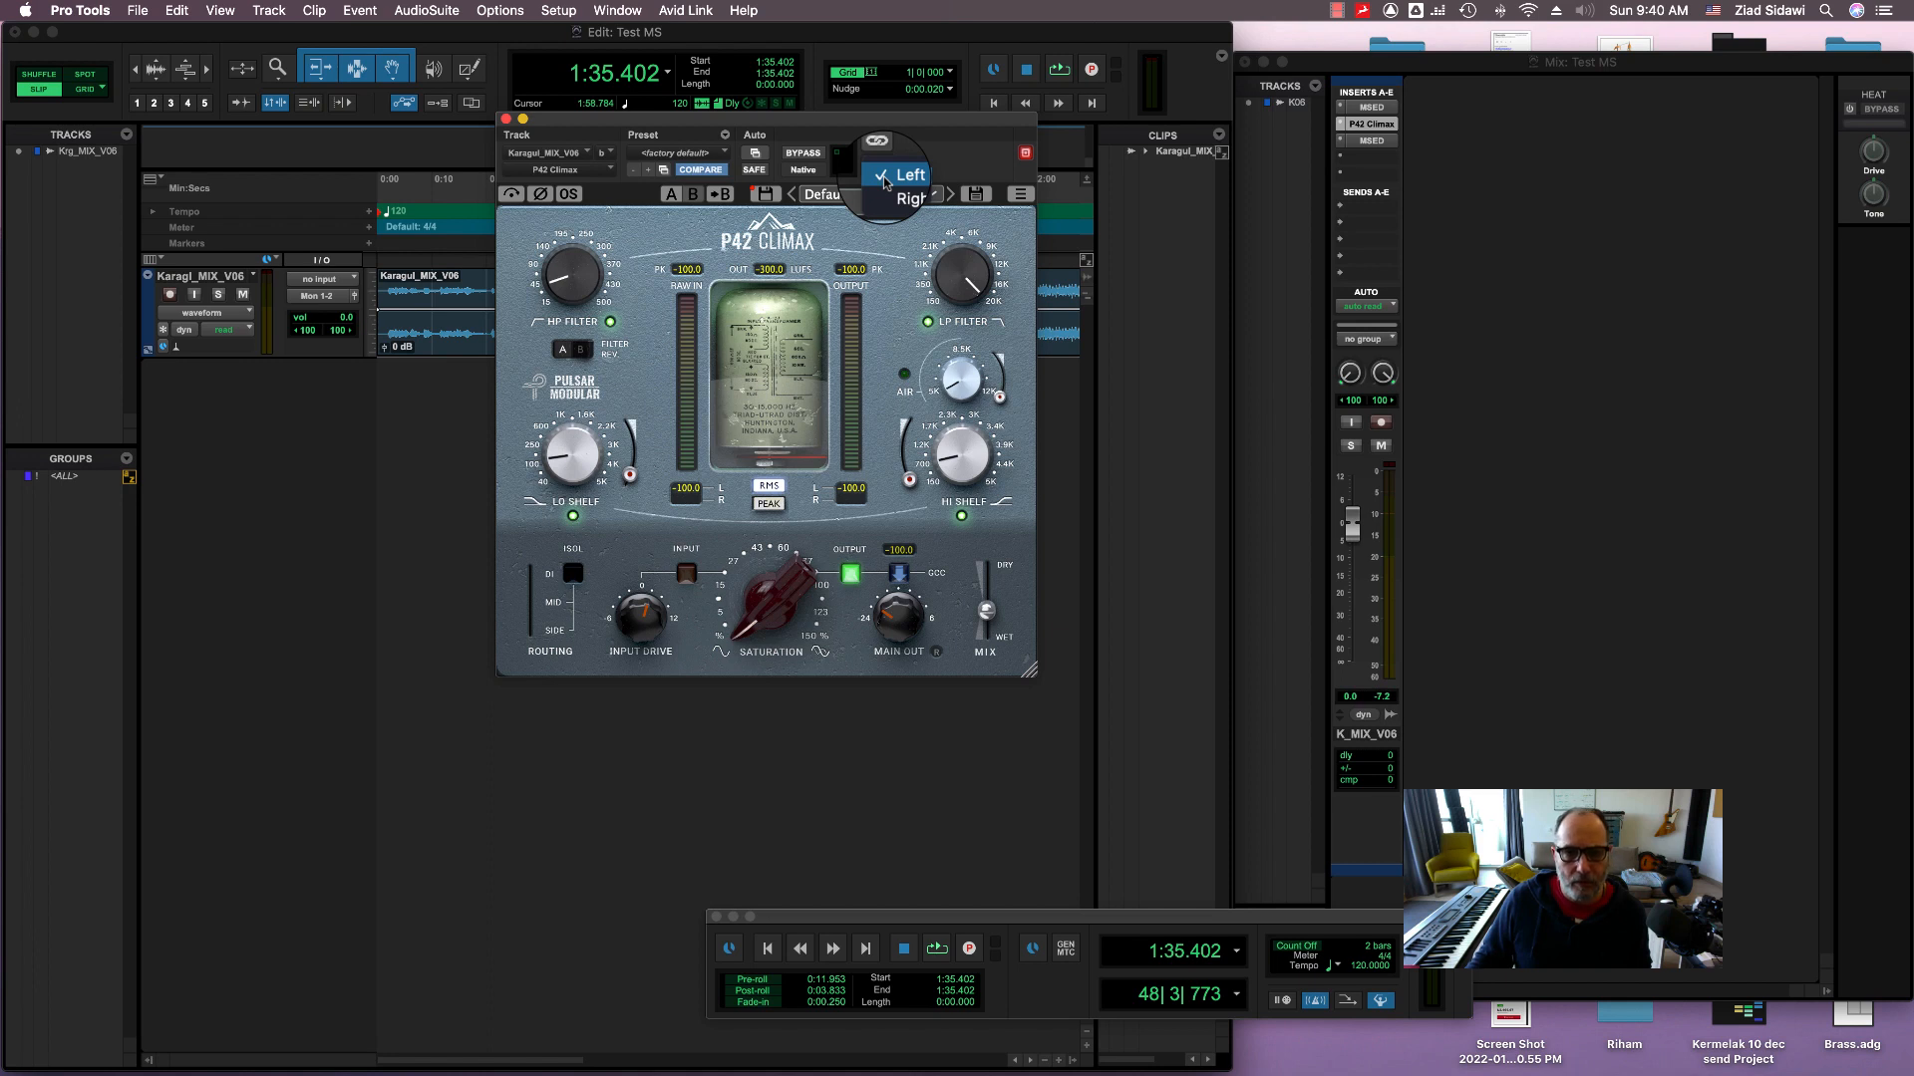
left_click(883, 177)
mouse_move(985, 611)
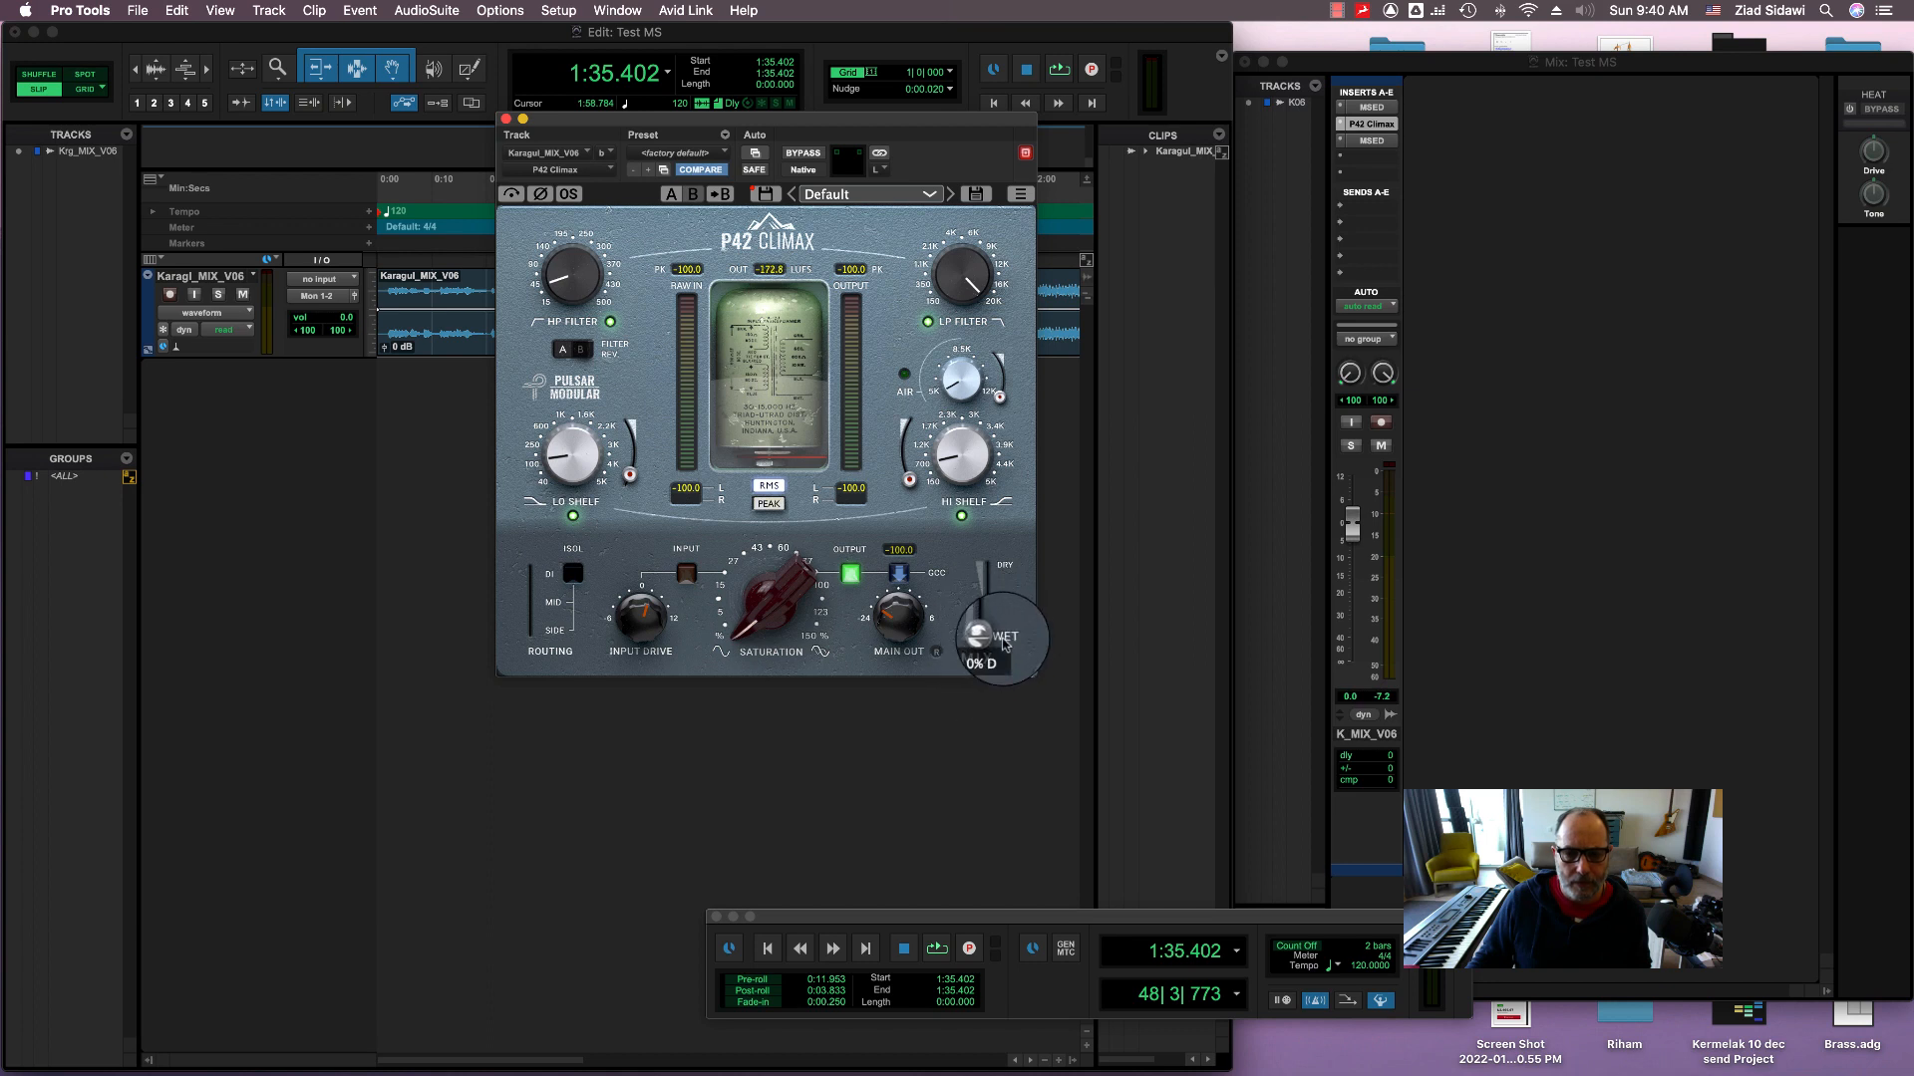
left_click_drag(1001, 641, 991, 687)
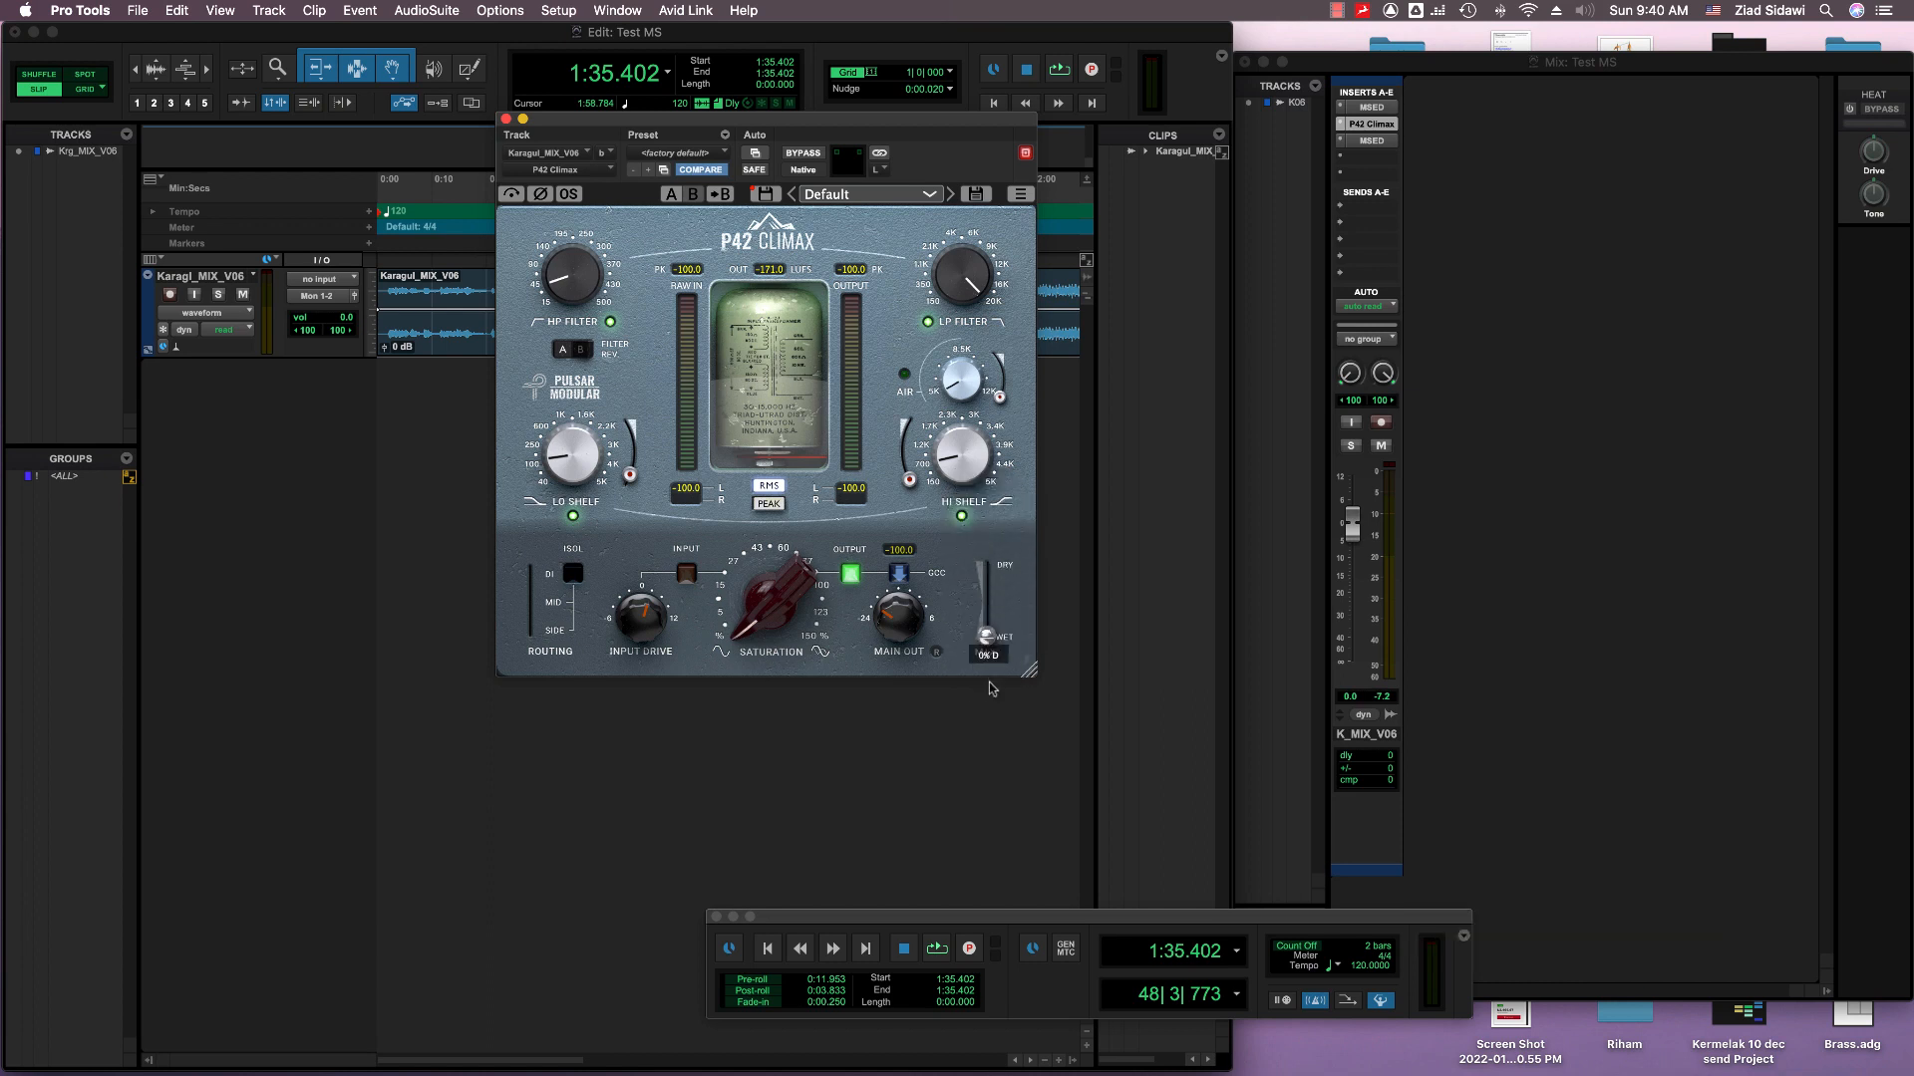
Step: During playback, set the left channel's saturation to about 50% with some dry signal blended in, and compare it with bypass
key("space")
mouse_move(765, 616)
left_click_drag(763, 617, 812, 435)
mouse_move(1007, 632)
left_click_drag(989, 596, 989, 547)
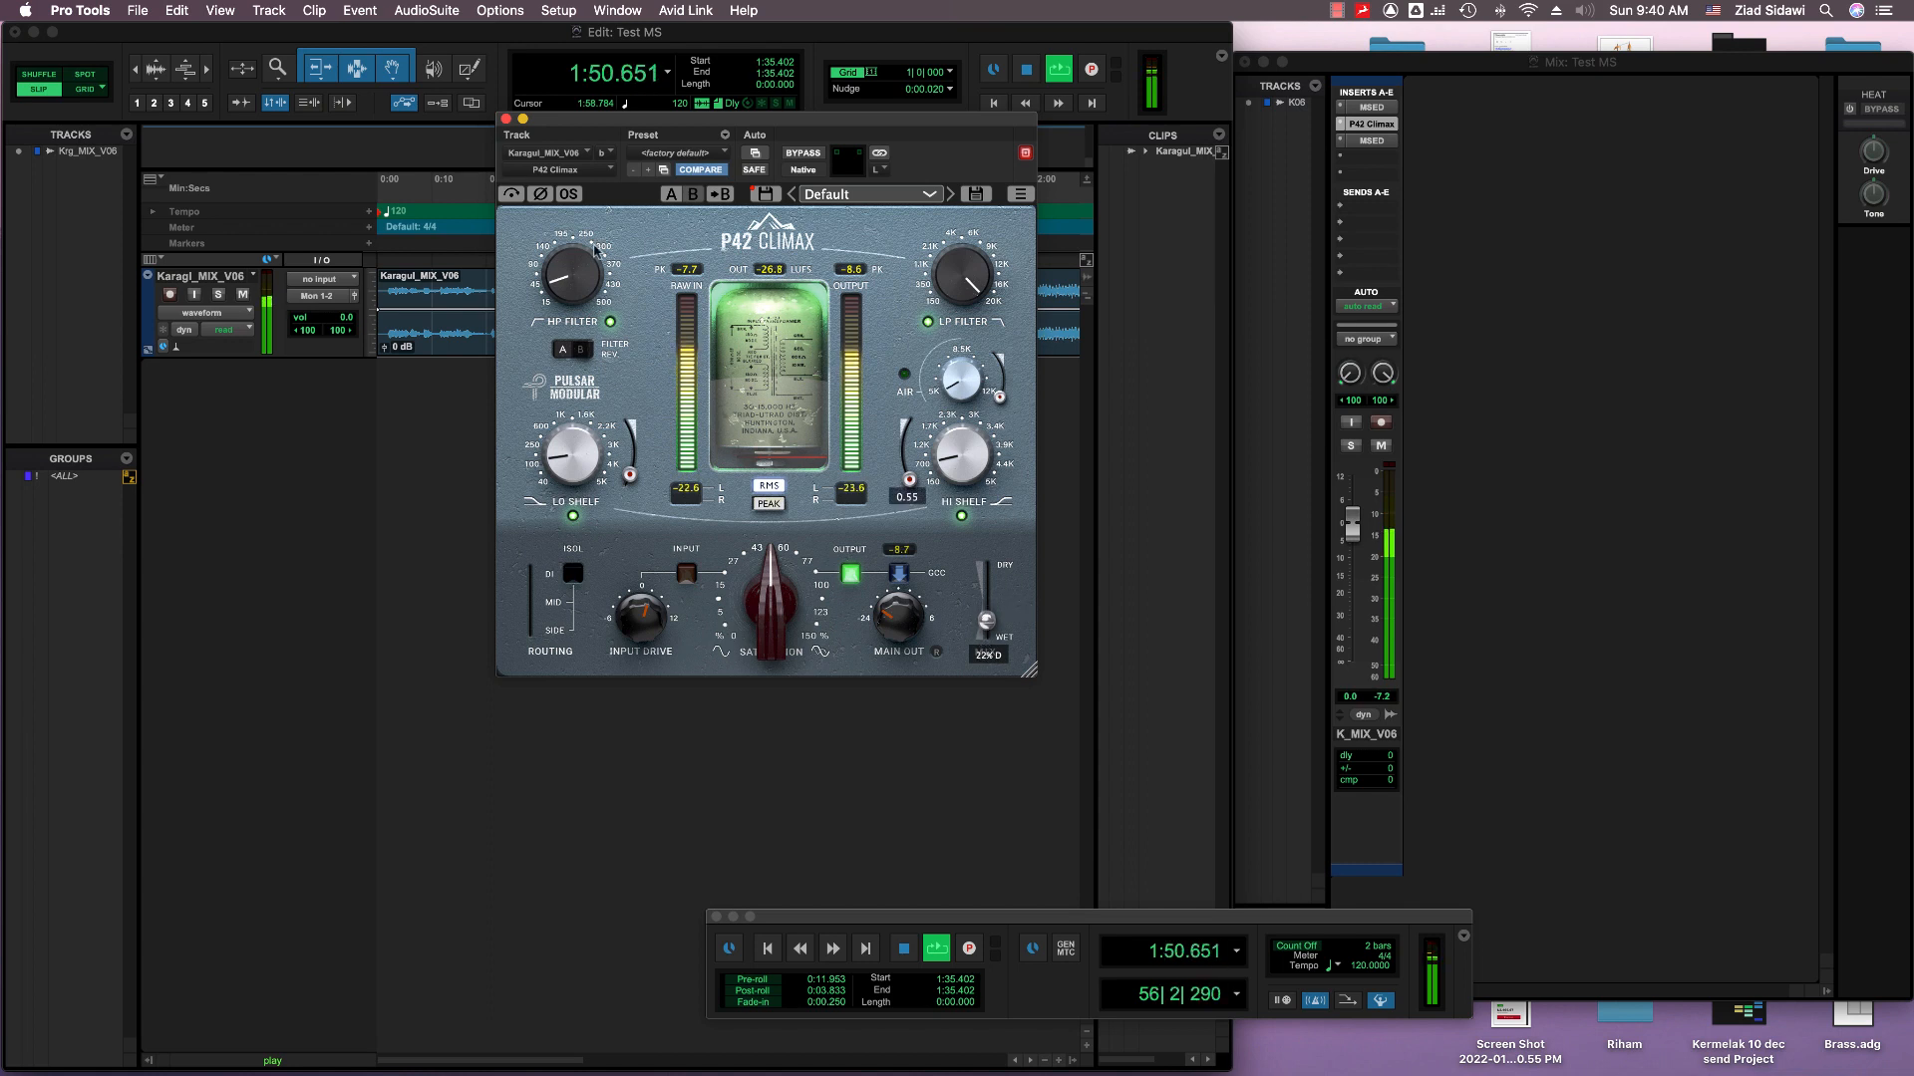
left_click(512, 195)
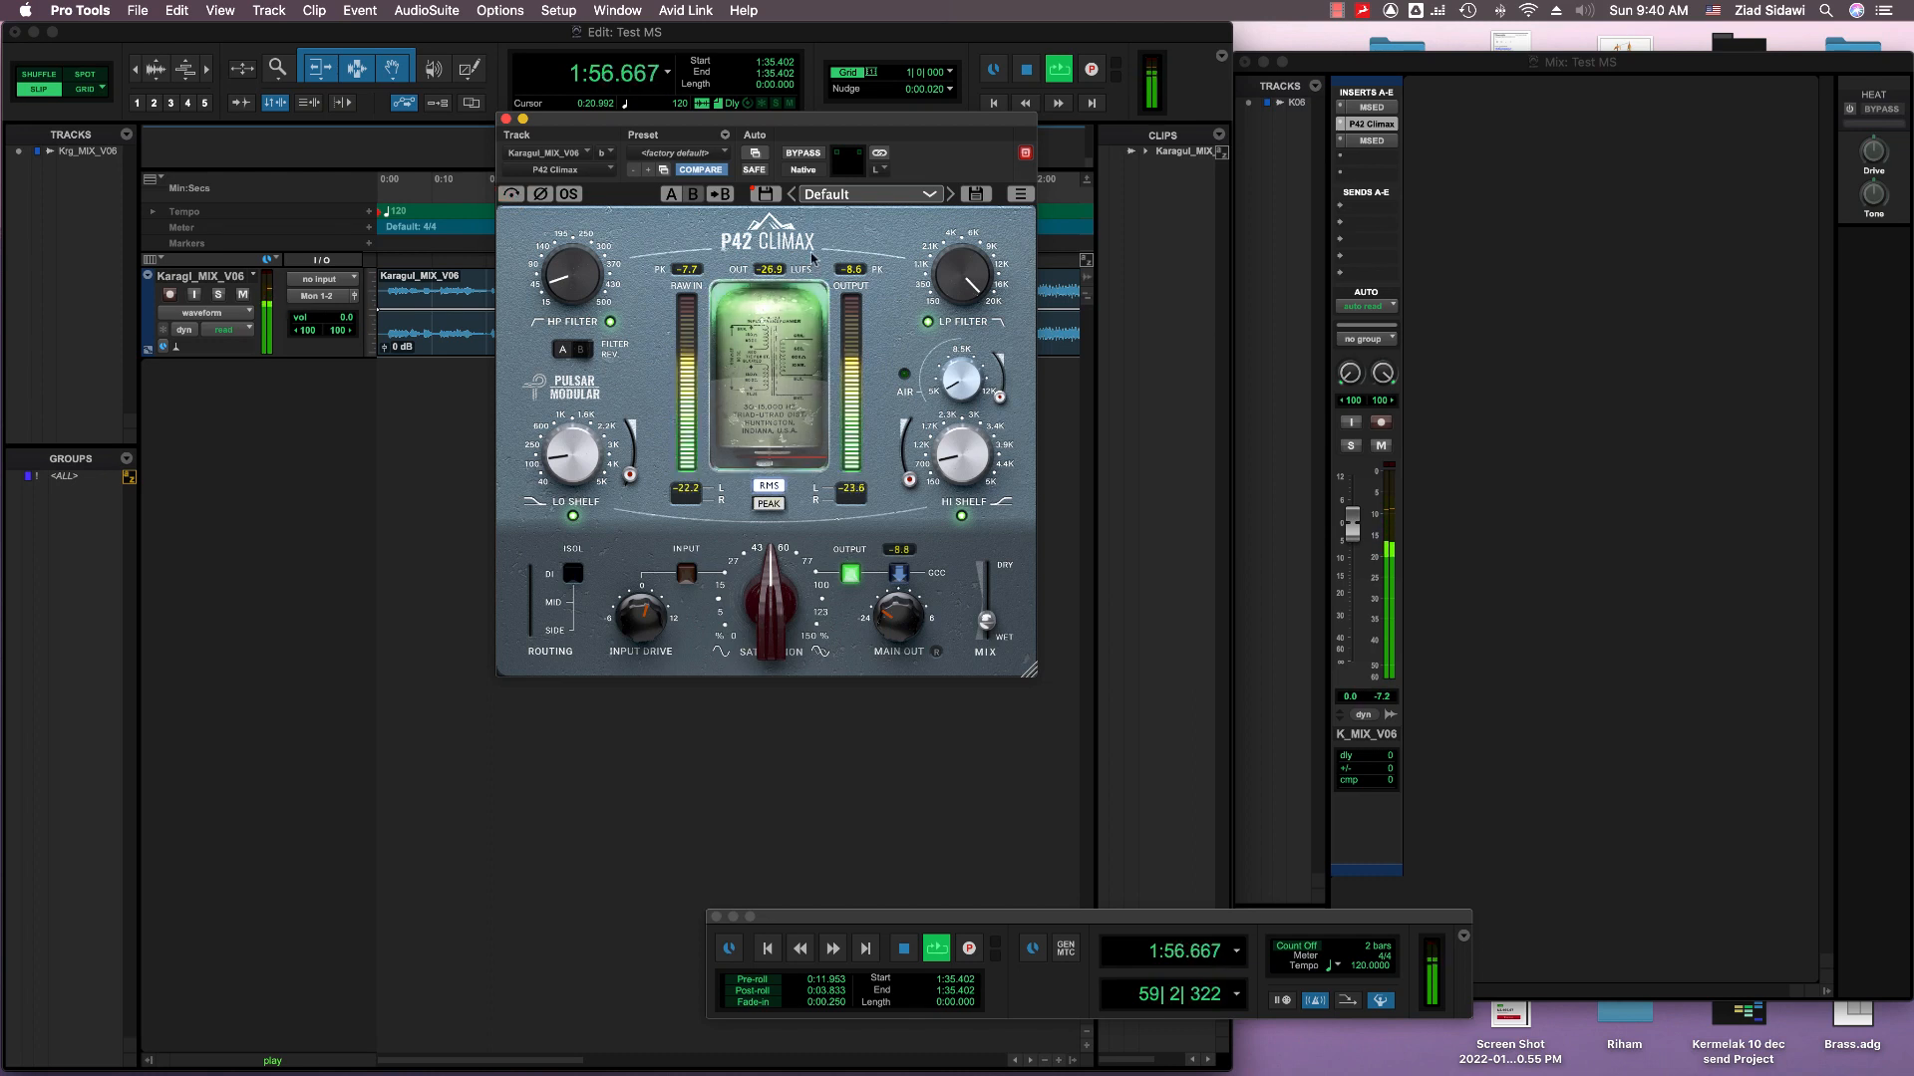
key("space")
Step: Select the right (side) channel in P42 Climax and set its mix to 0% dry
left_click(877, 169)
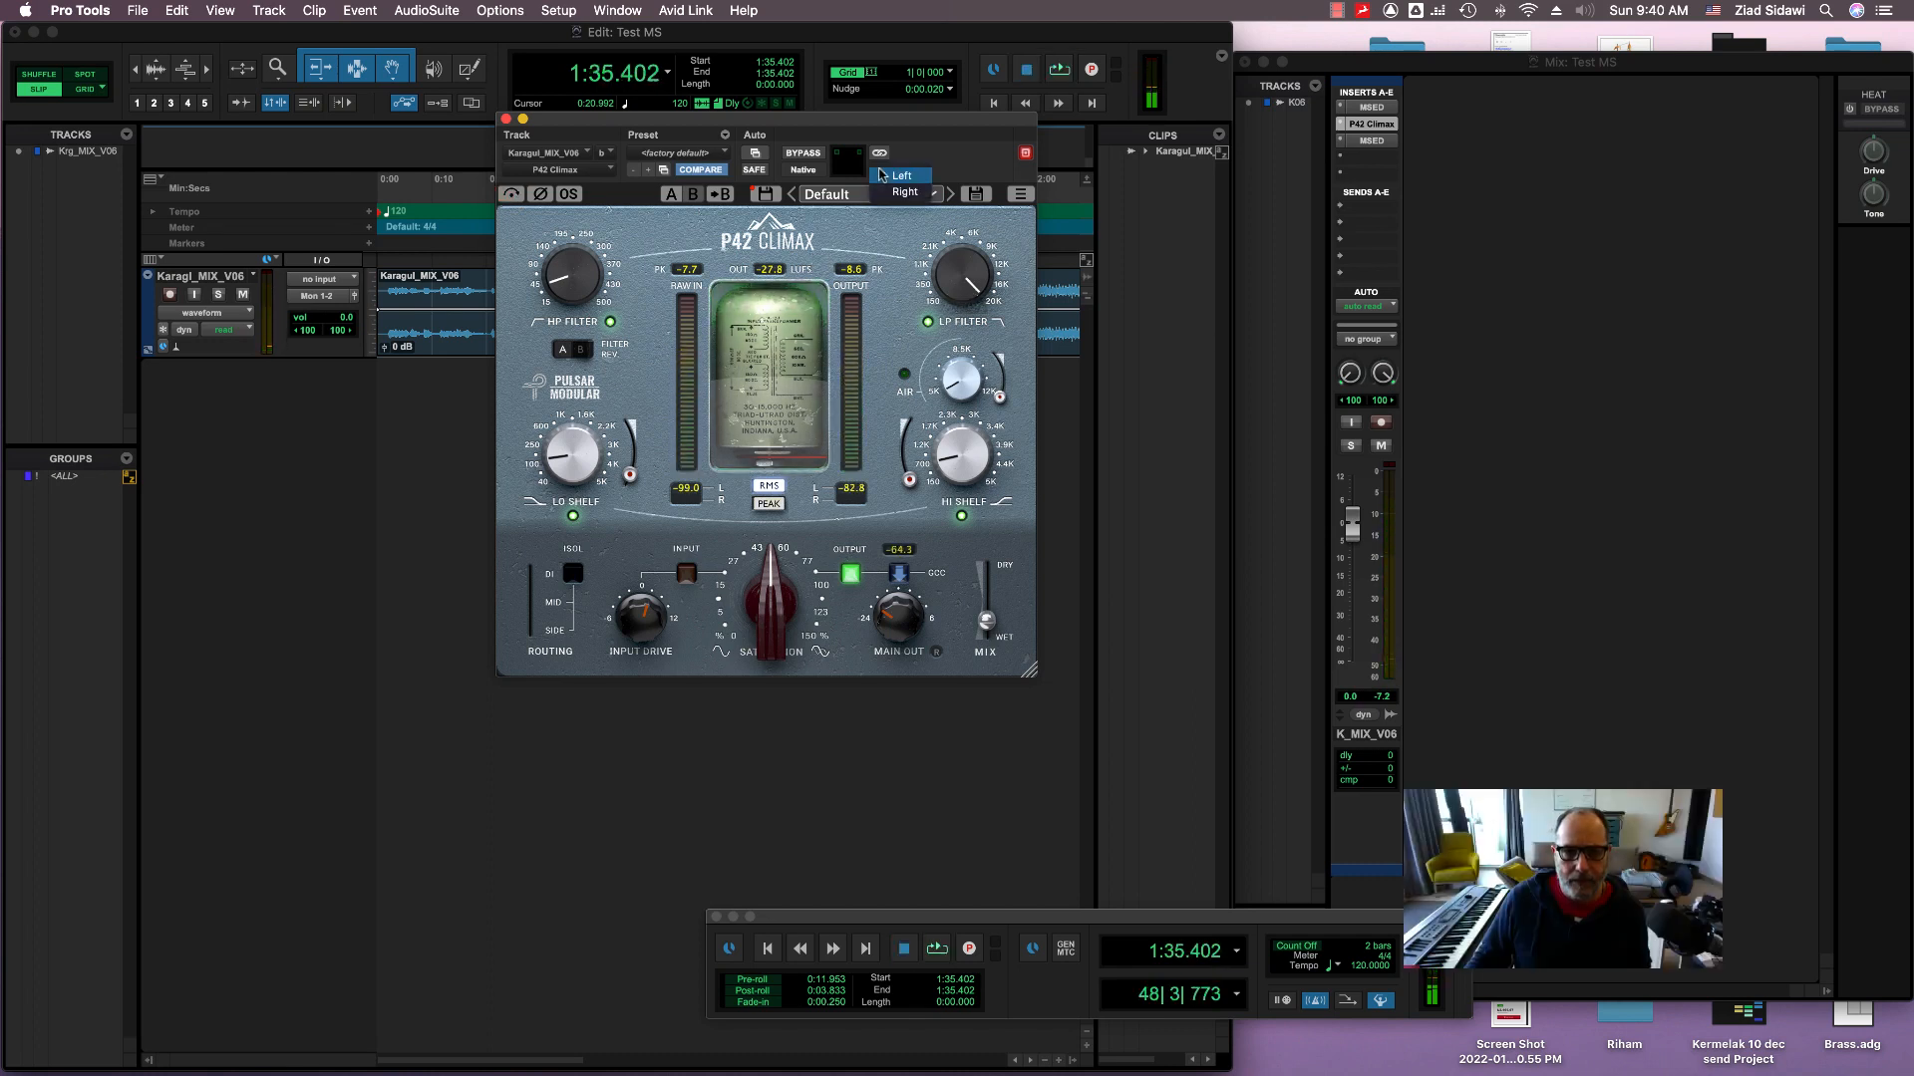
left_click(890, 197)
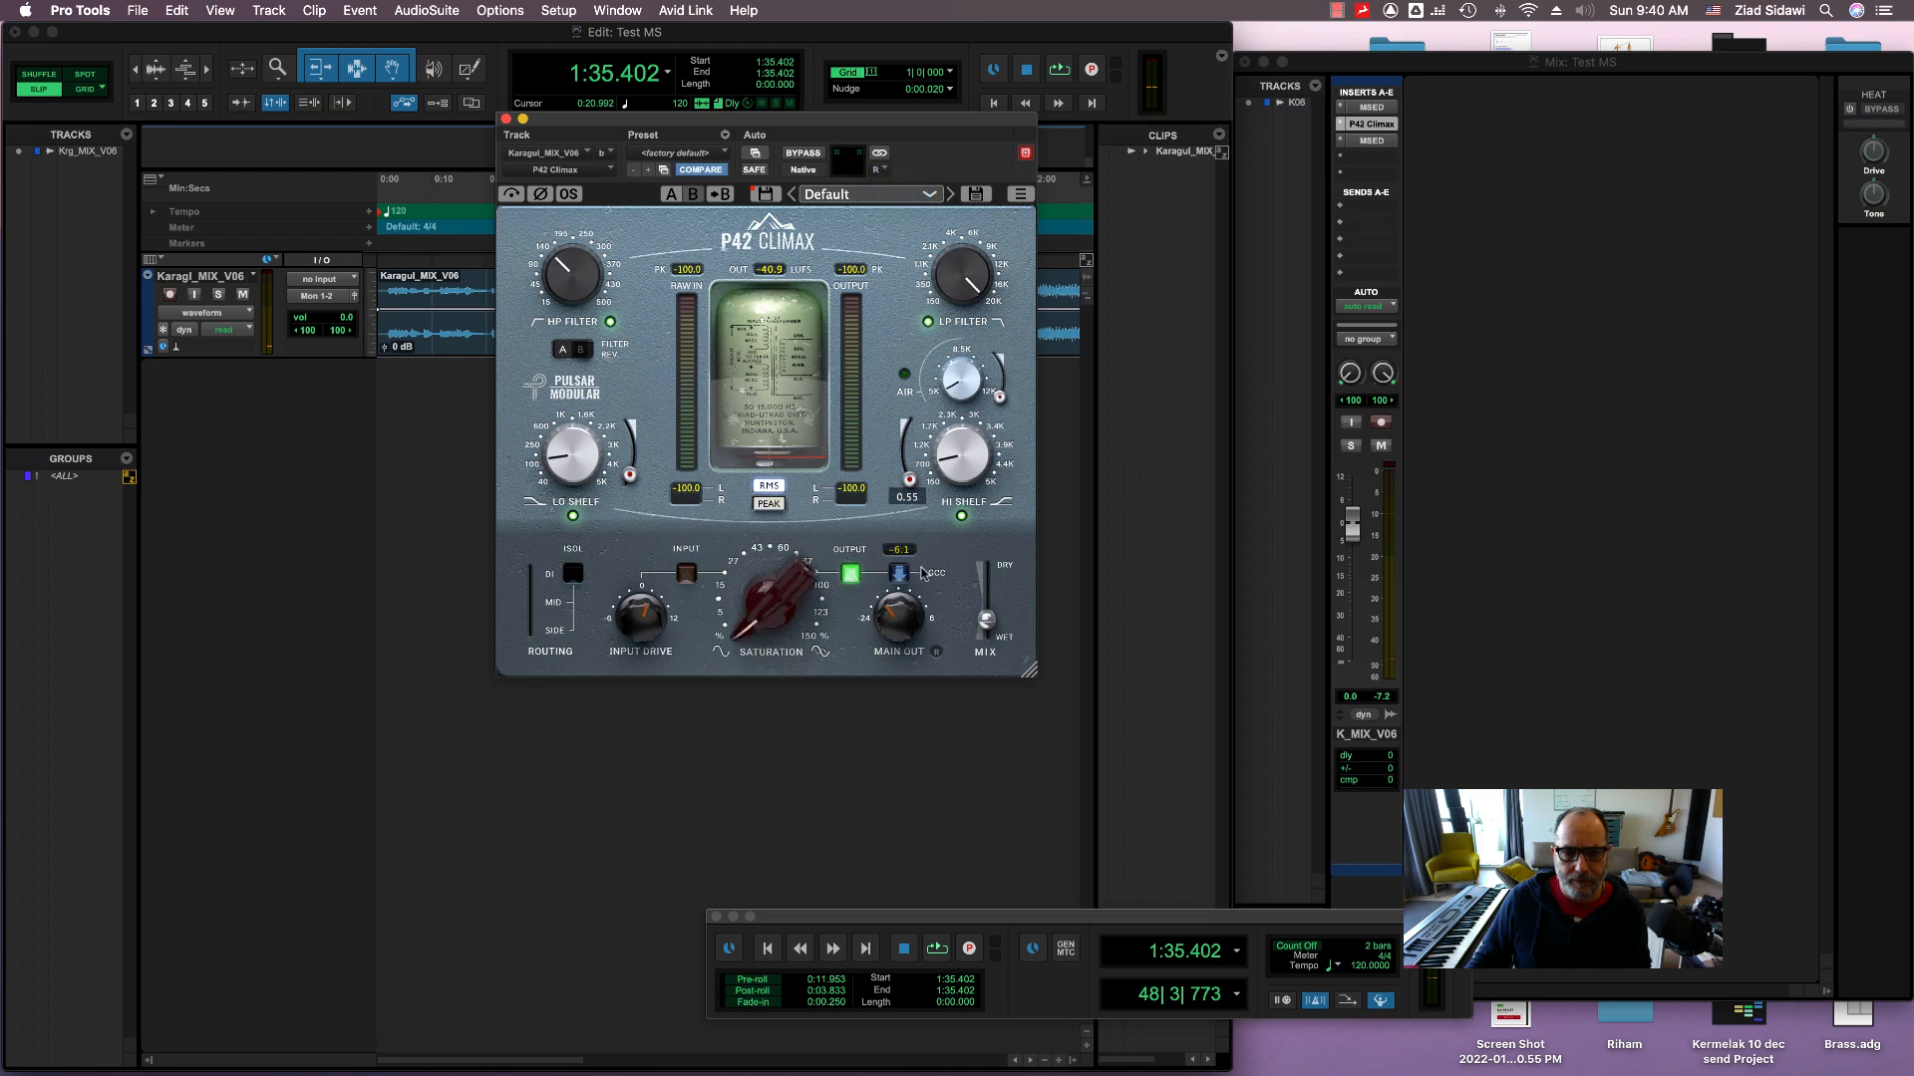
left_click_drag(987, 626, 981, 660)
Step: During playback, raise the right channel's saturation to about 77%, compare it with bypass, and blend in some dry signal
key("space")
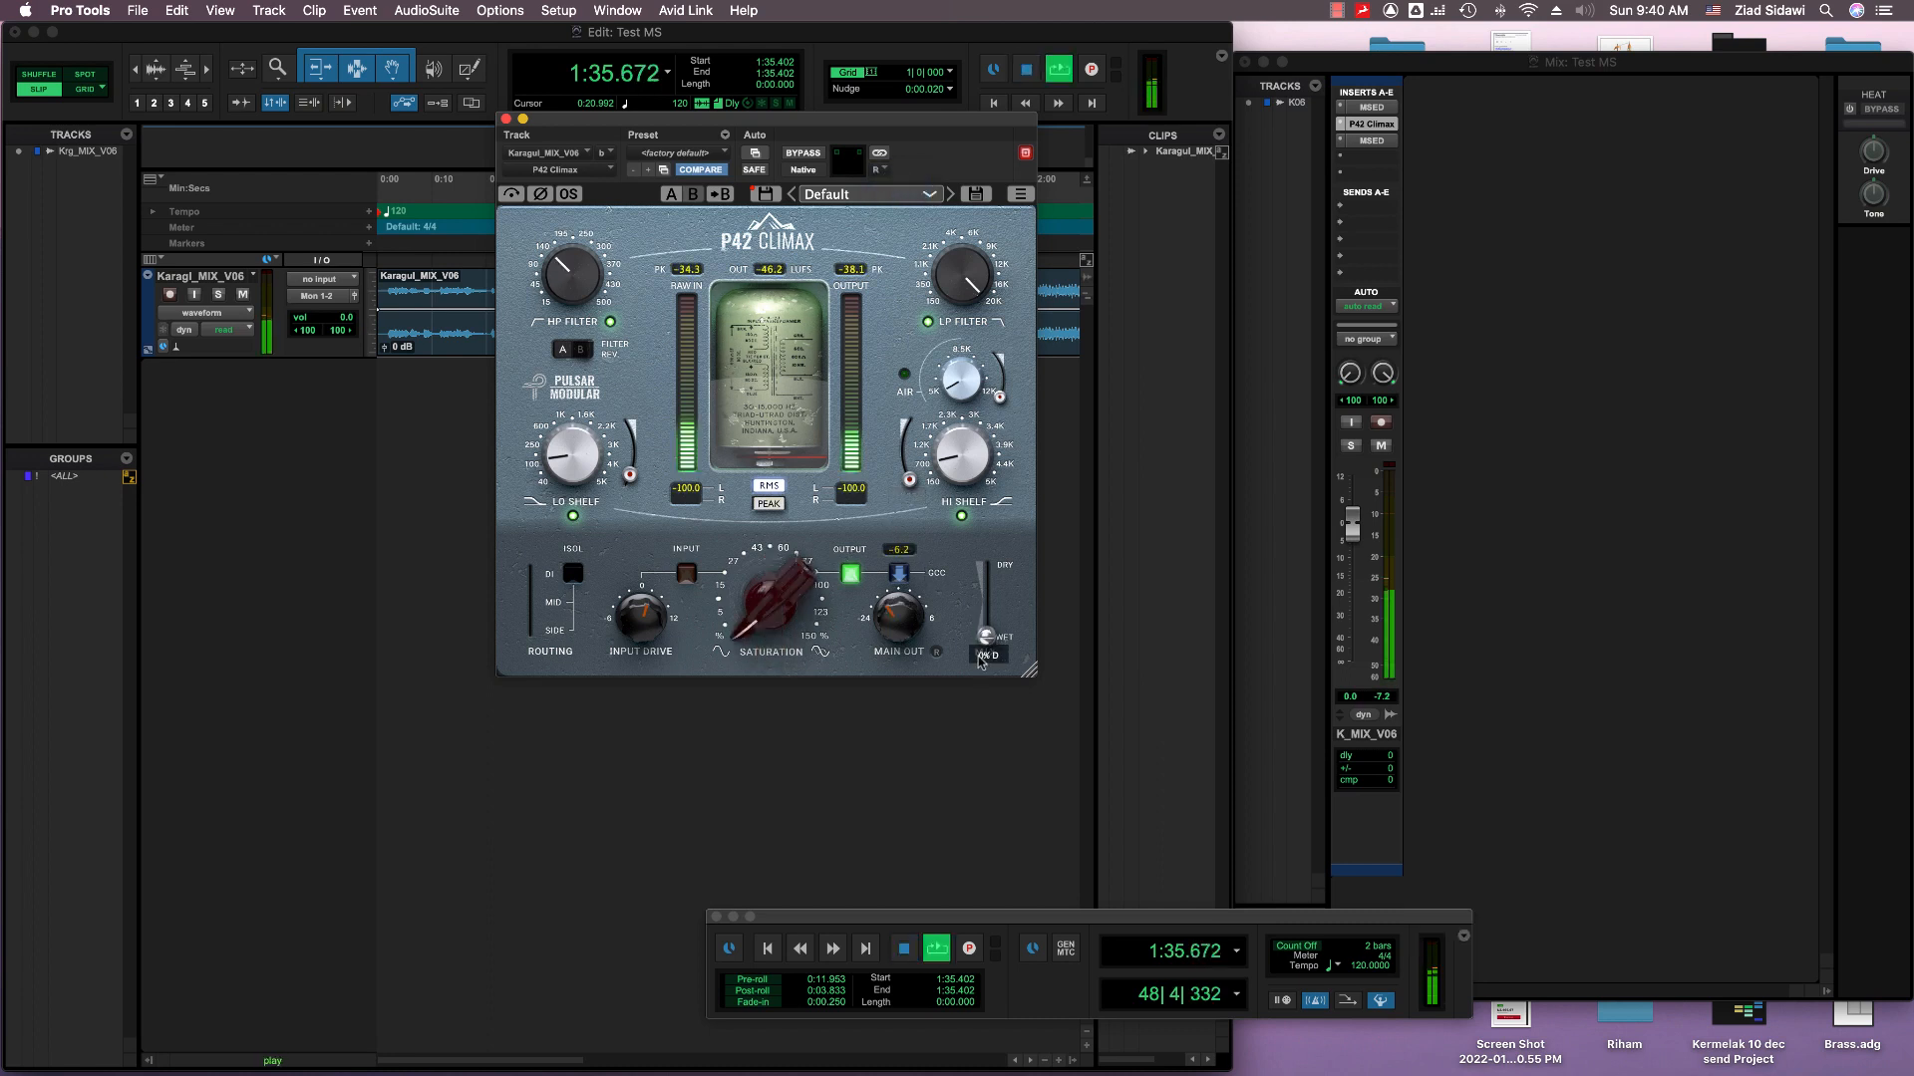
left_click_drag(784, 623, 828, 395)
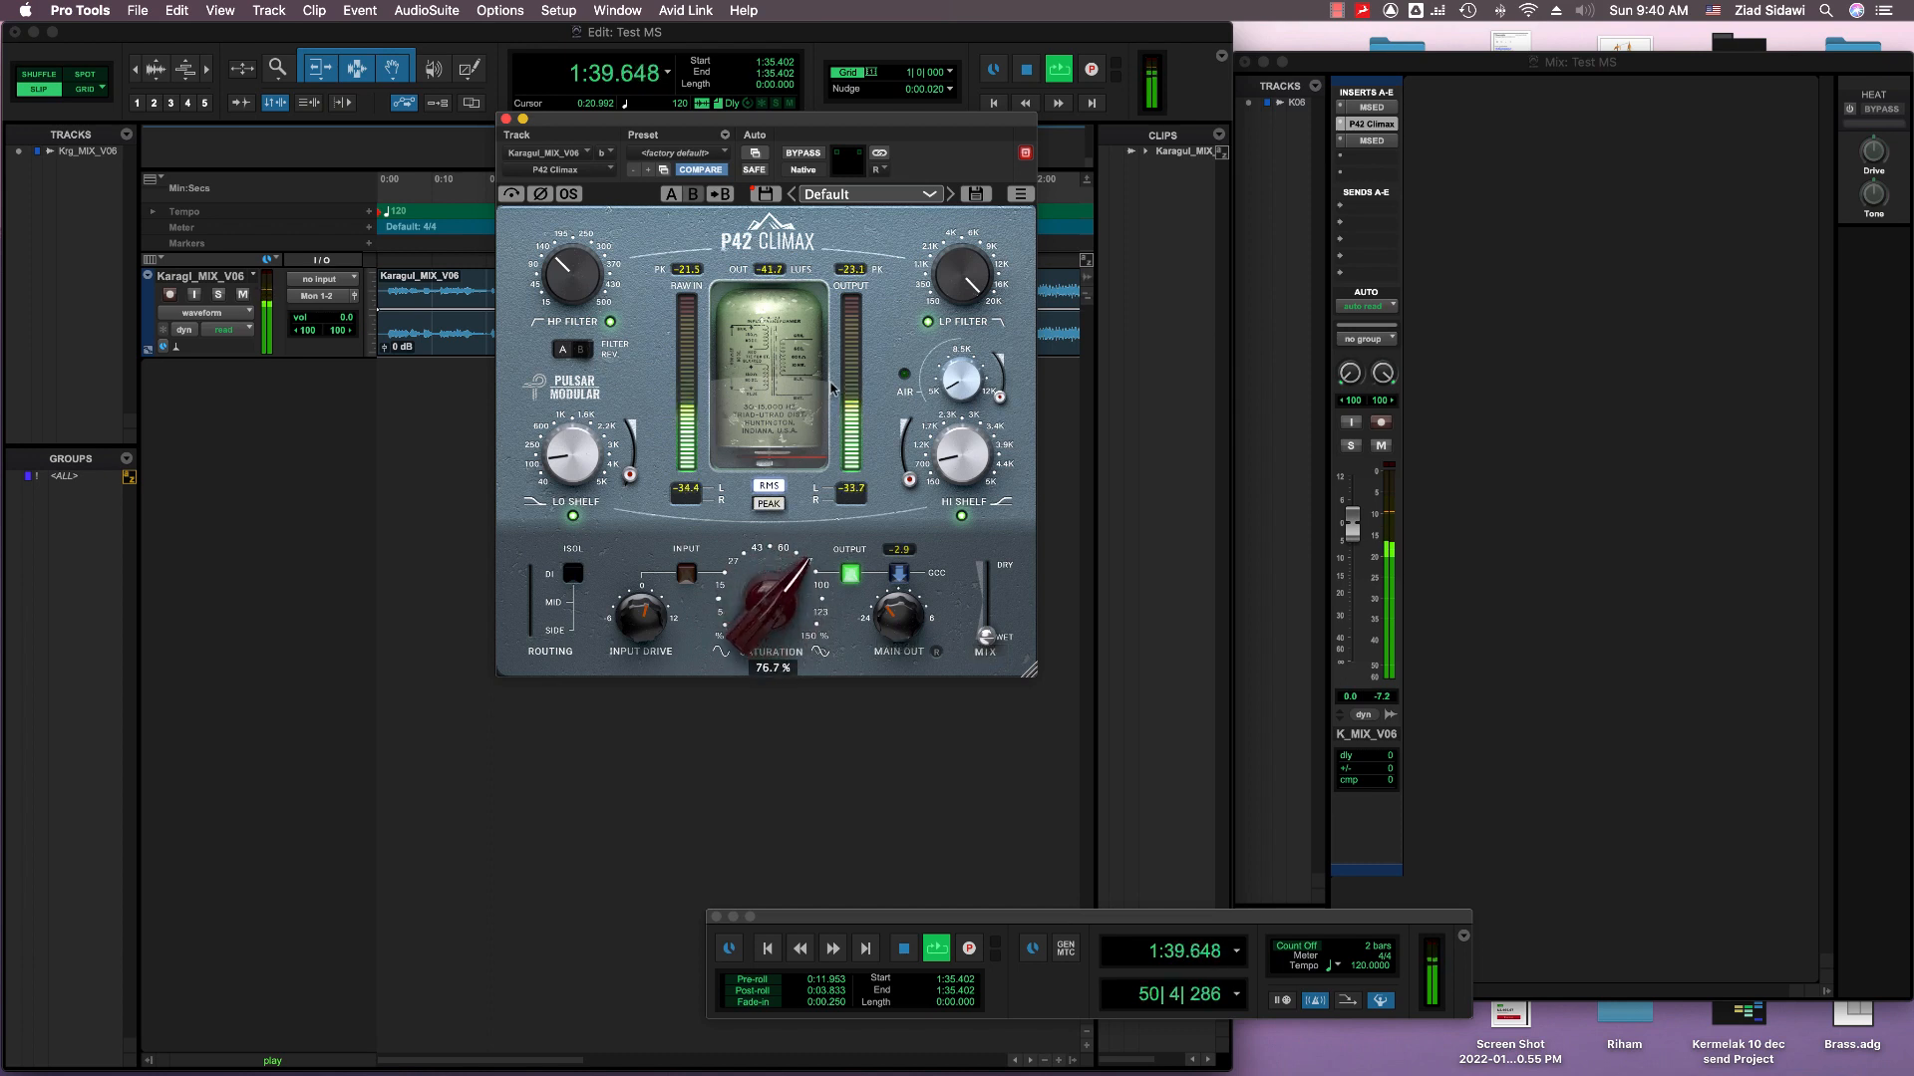
left_click(511, 194)
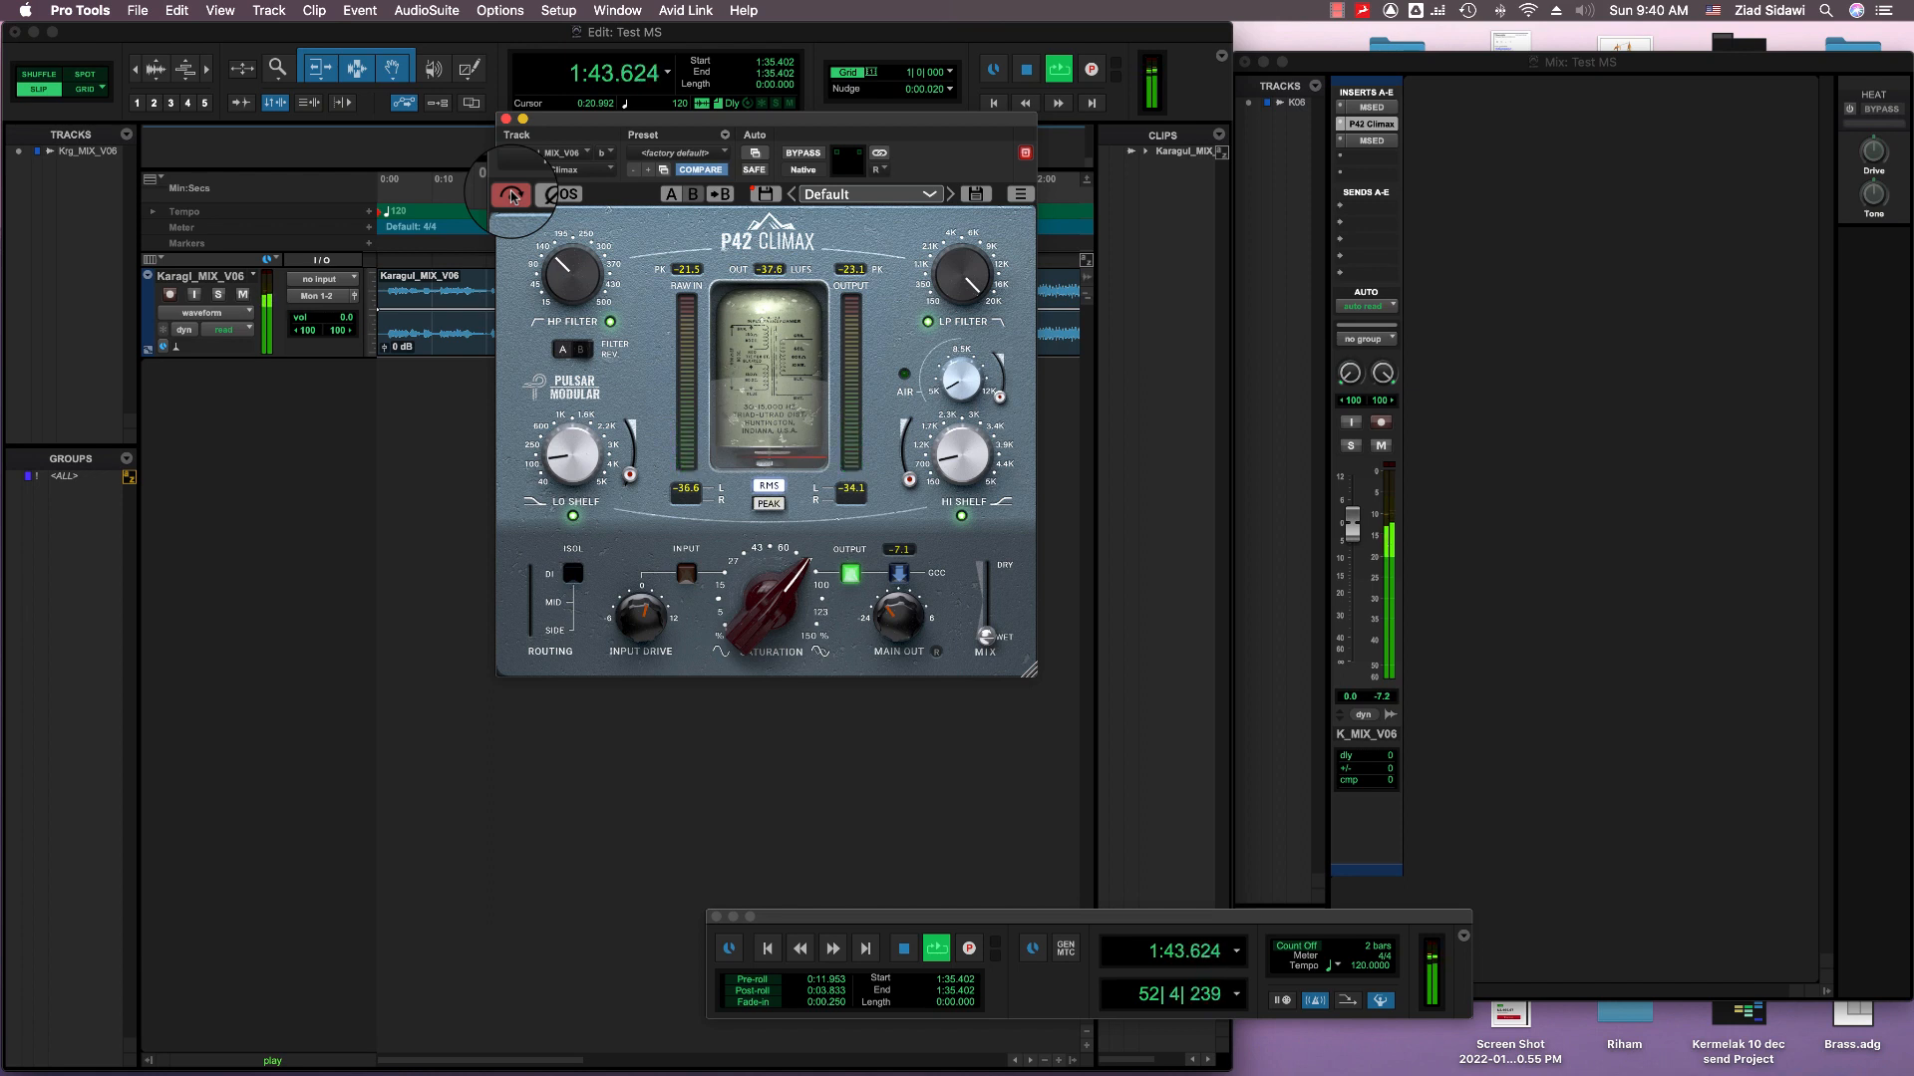
left_click(512, 195)
left_click(986, 637)
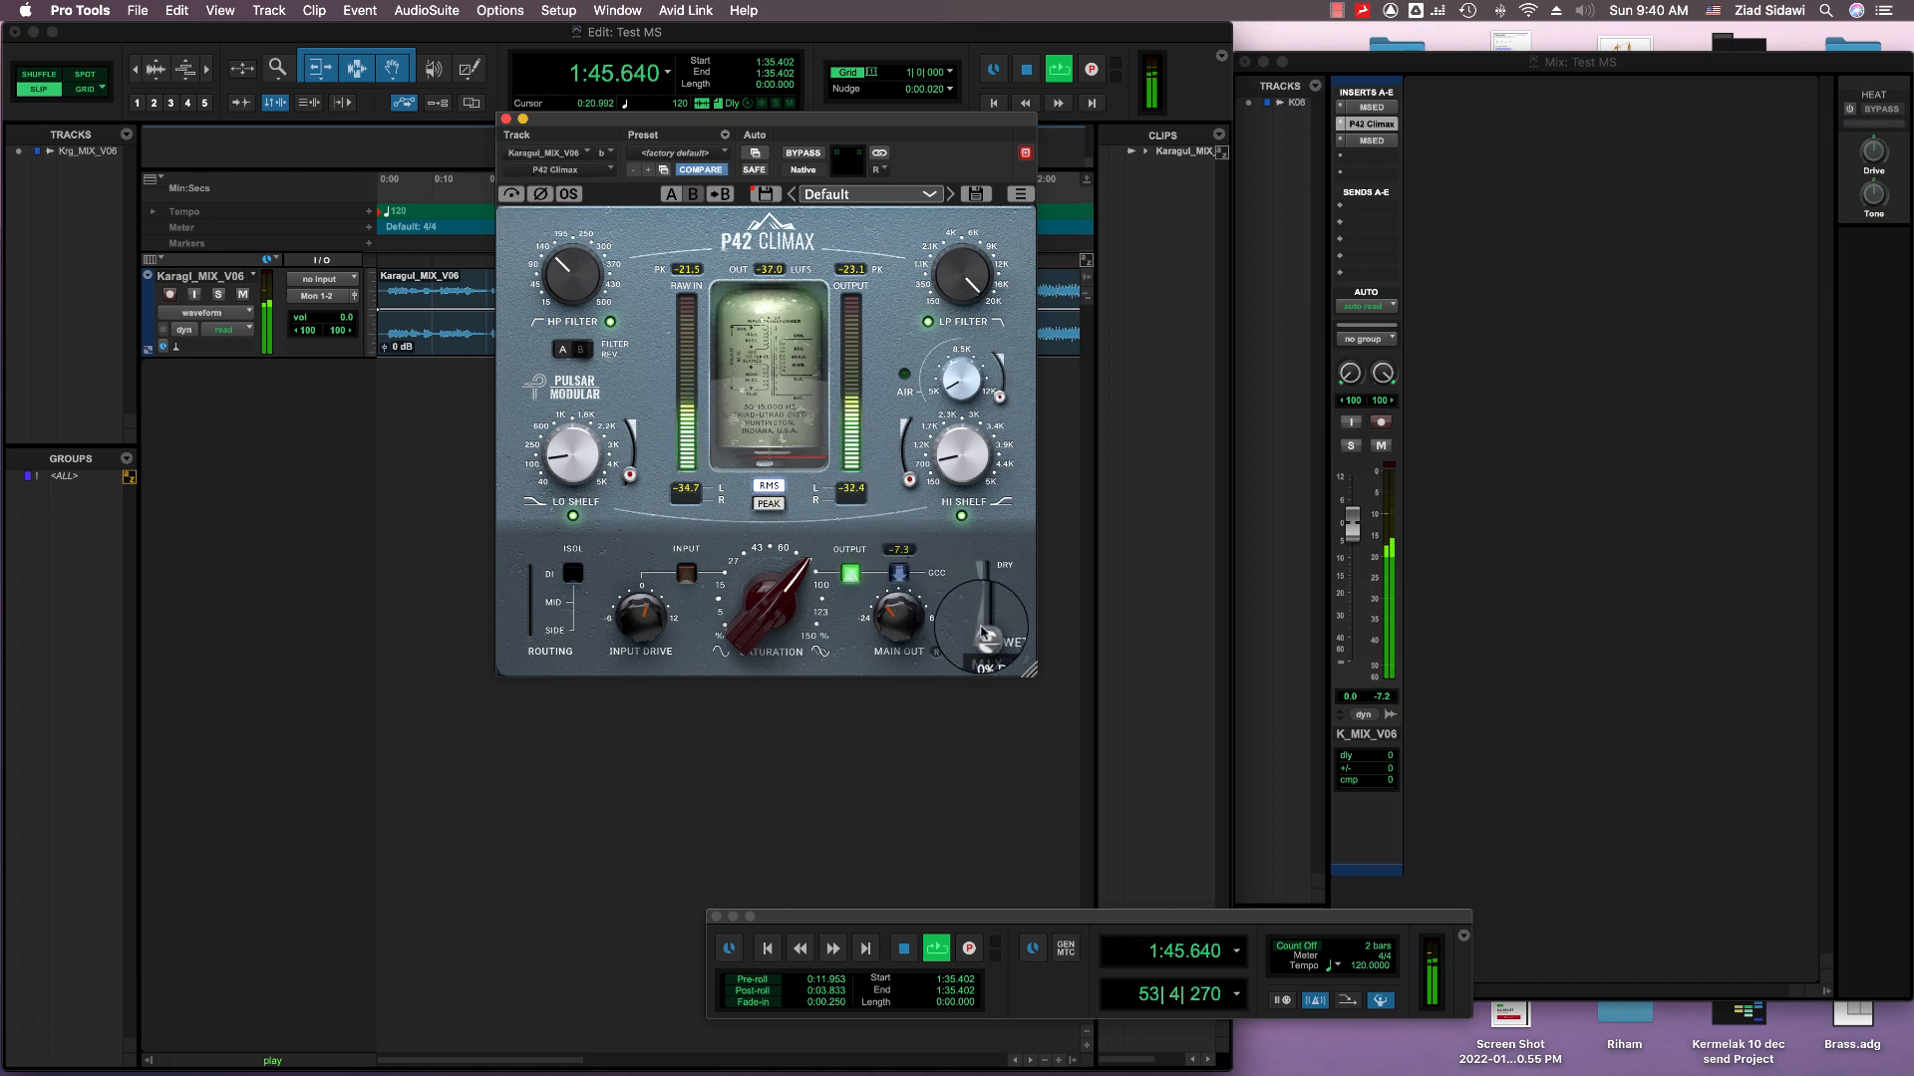
mouse_move(985, 637)
left_mouse_down()
mouse_move(990, 551)
mouse_move(980, 658)
left_mouse_up()
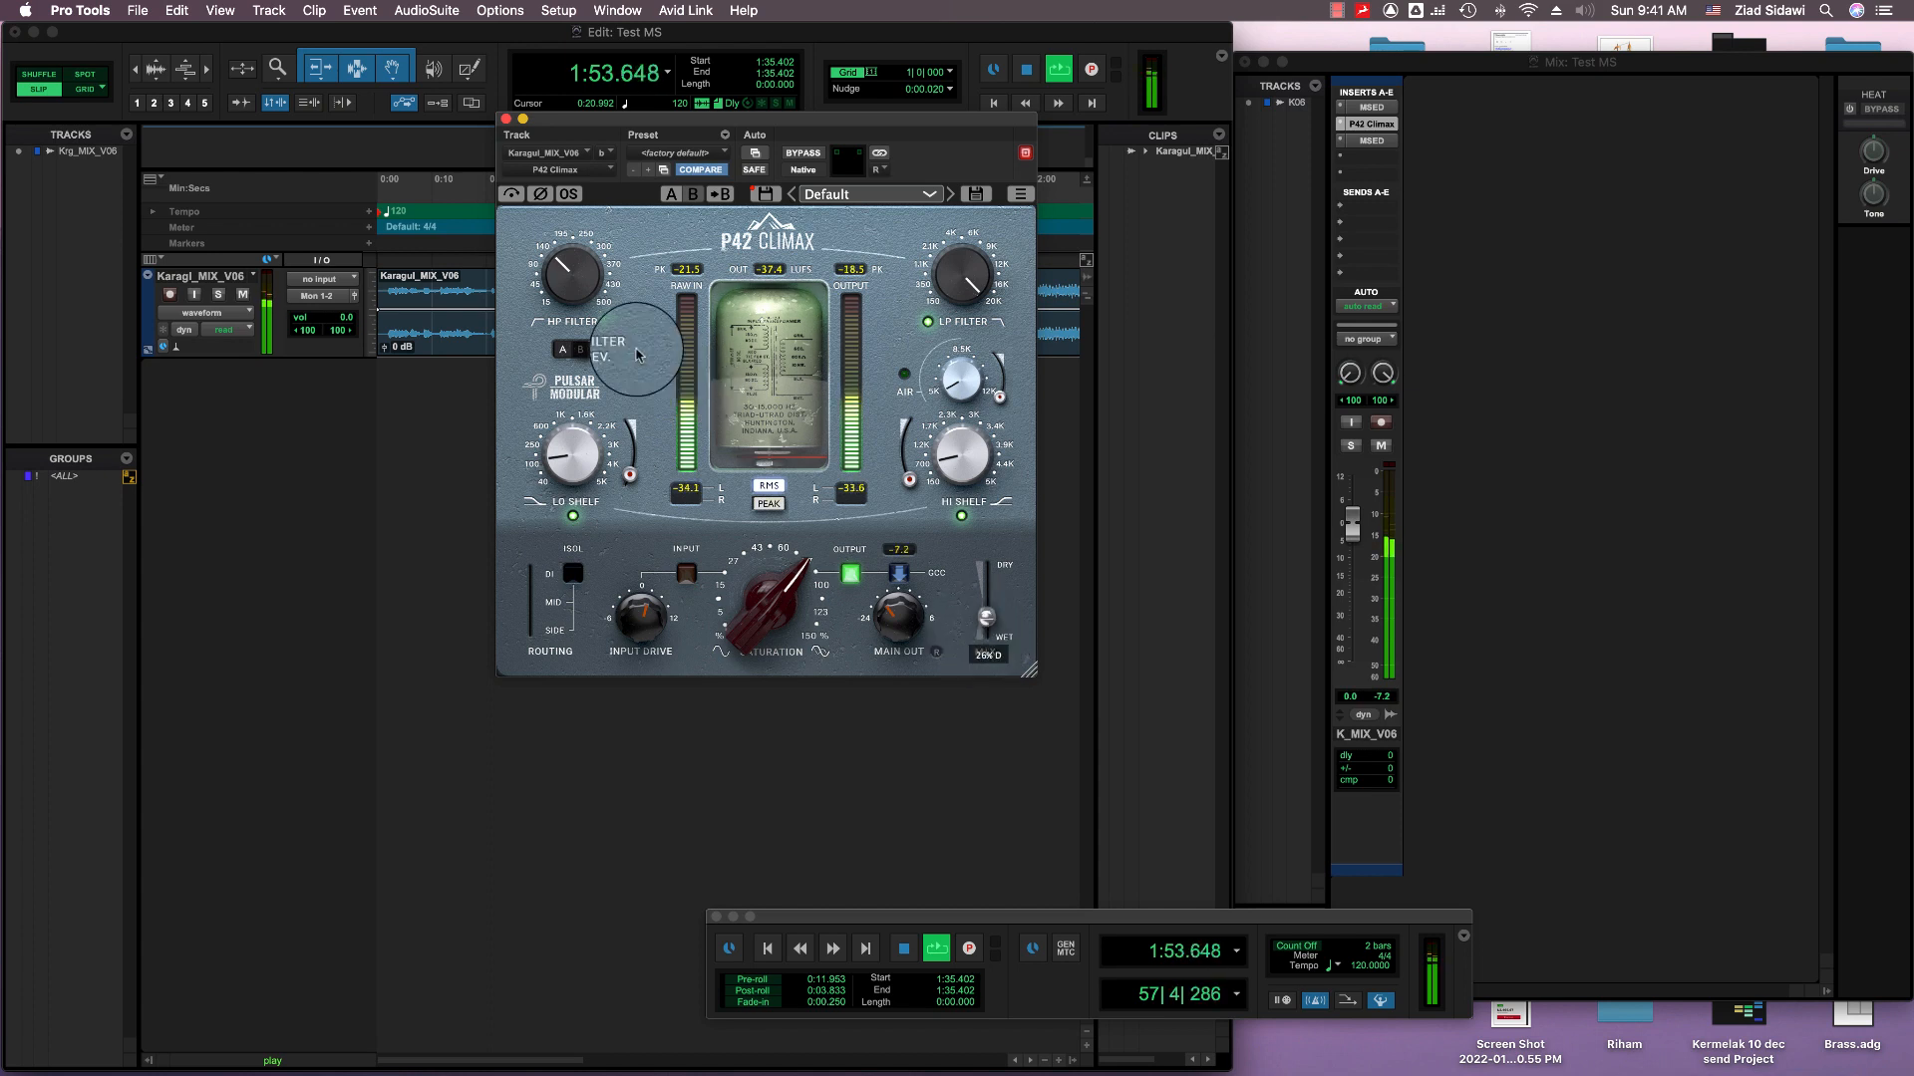
Step: Raise the right channel's high-pass filter to about 250 Hz and bring in the Air boost, comparing the result with bypass
left_click_drag(564, 271, 579, 232)
left_click_drag(960, 394, 802, 371)
left_click(518, 201)
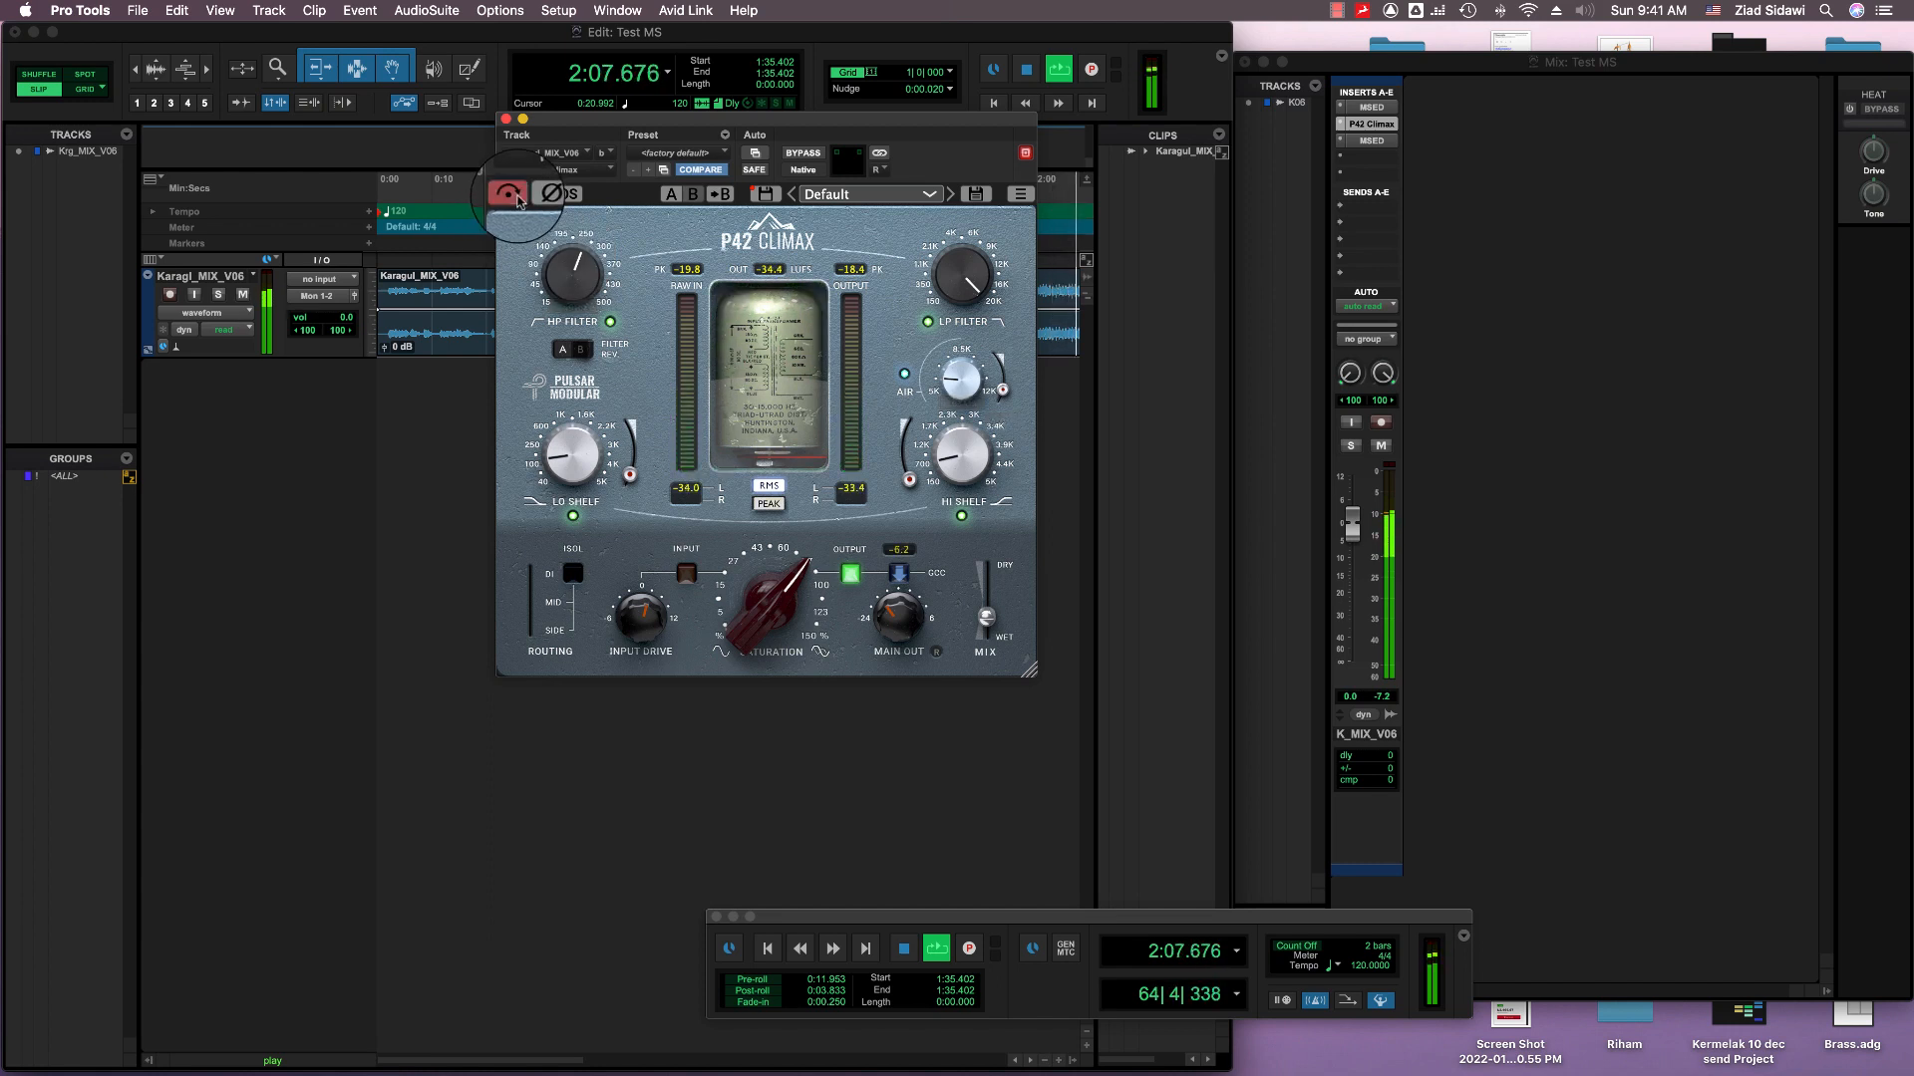
left_click(518, 201)
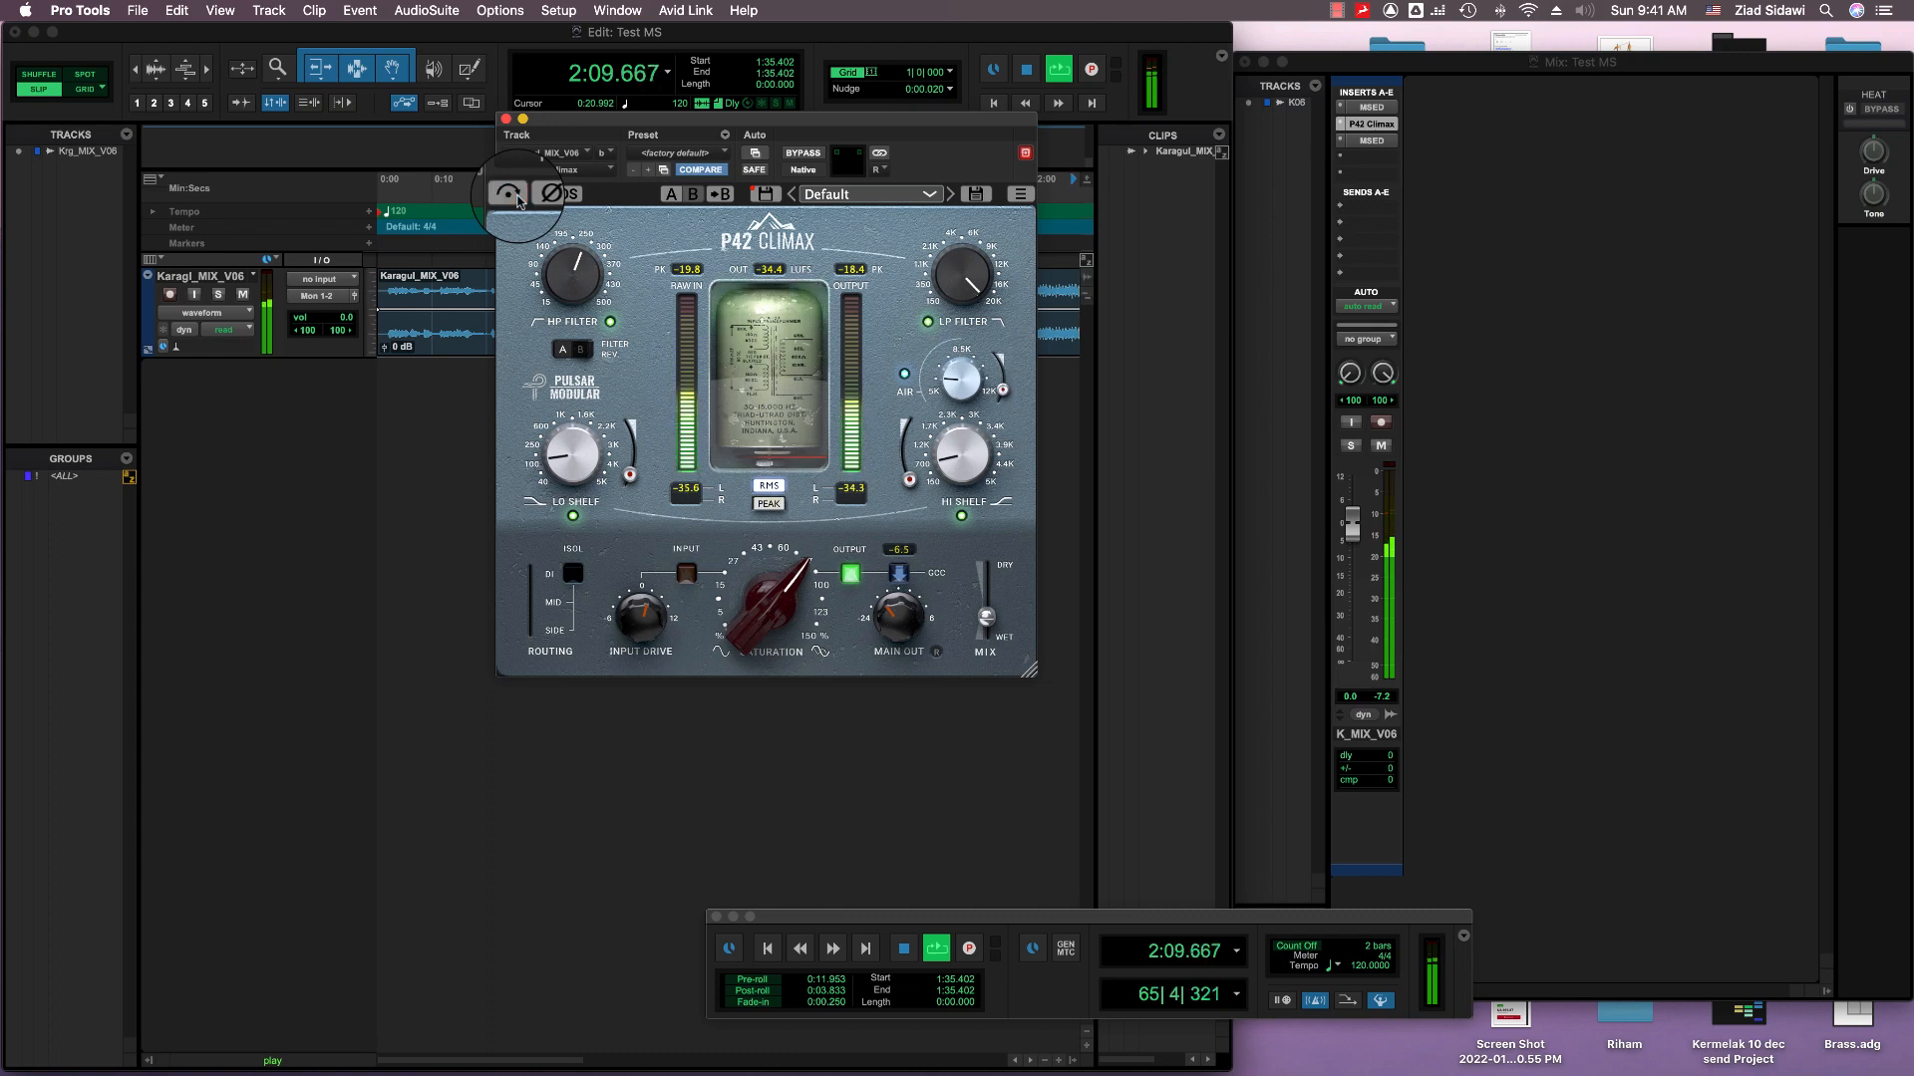